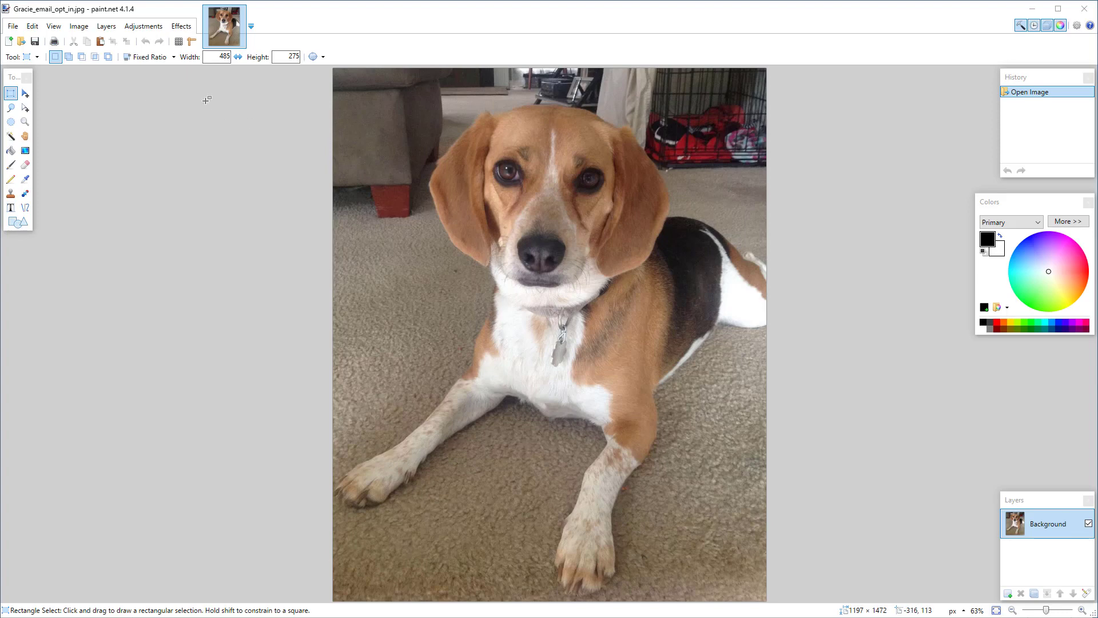
Step: Open Gracie_bath_LinkedIn.jpg as a second image, then switch back to Gracie_email_opt_in.jpg
{"action": "left_click", "coordinate": [22, 43]}
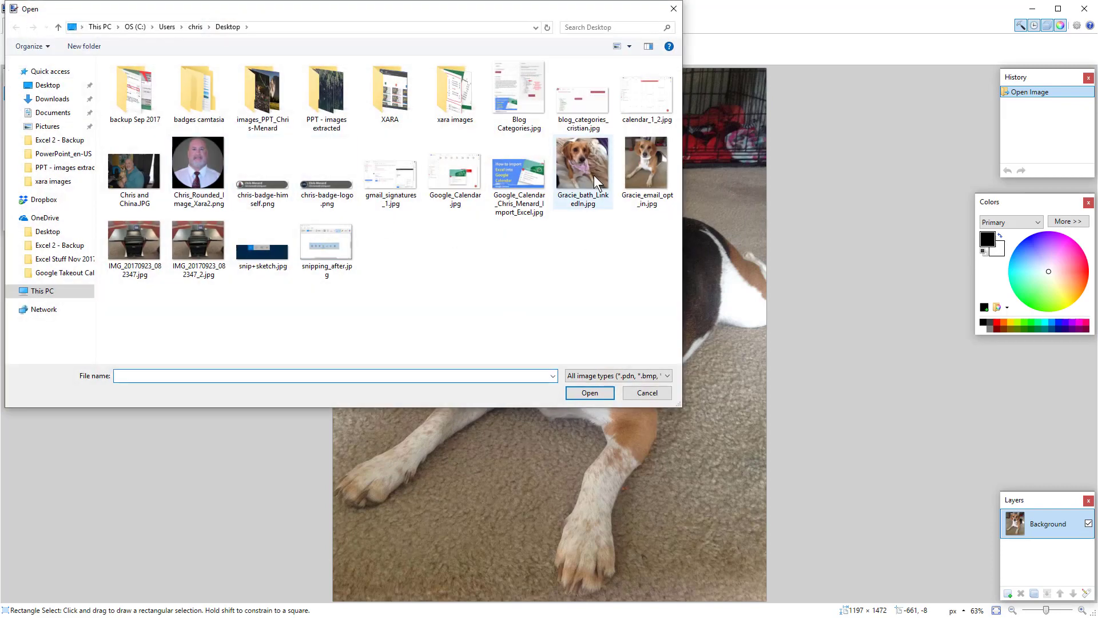
{"action": "double_click", "coordinate": [594, 175]}
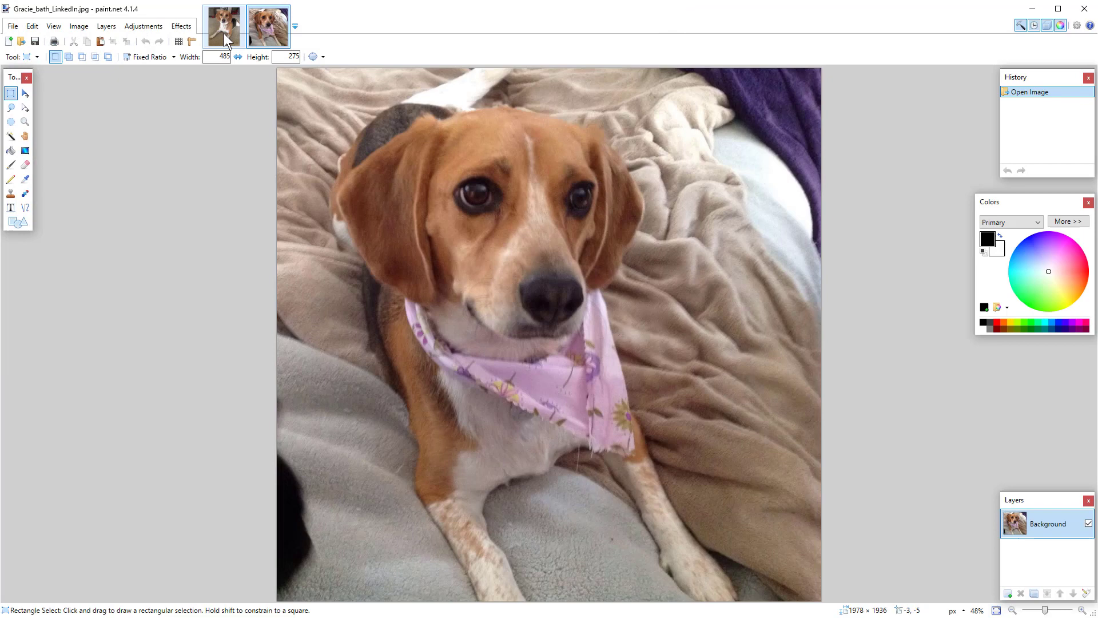
{"action": "left_click", "coordinate": [244, 32]}
{"action": "left_click", "coordinate": [262, 33]}
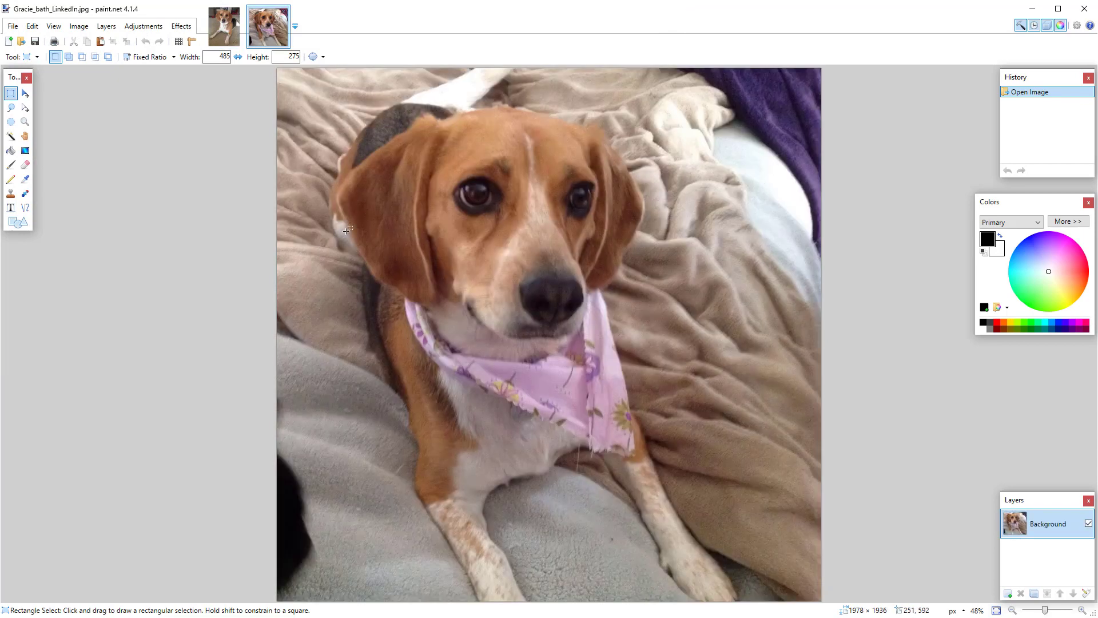
{"action": "left_click", "coordinate": [215, 23]}
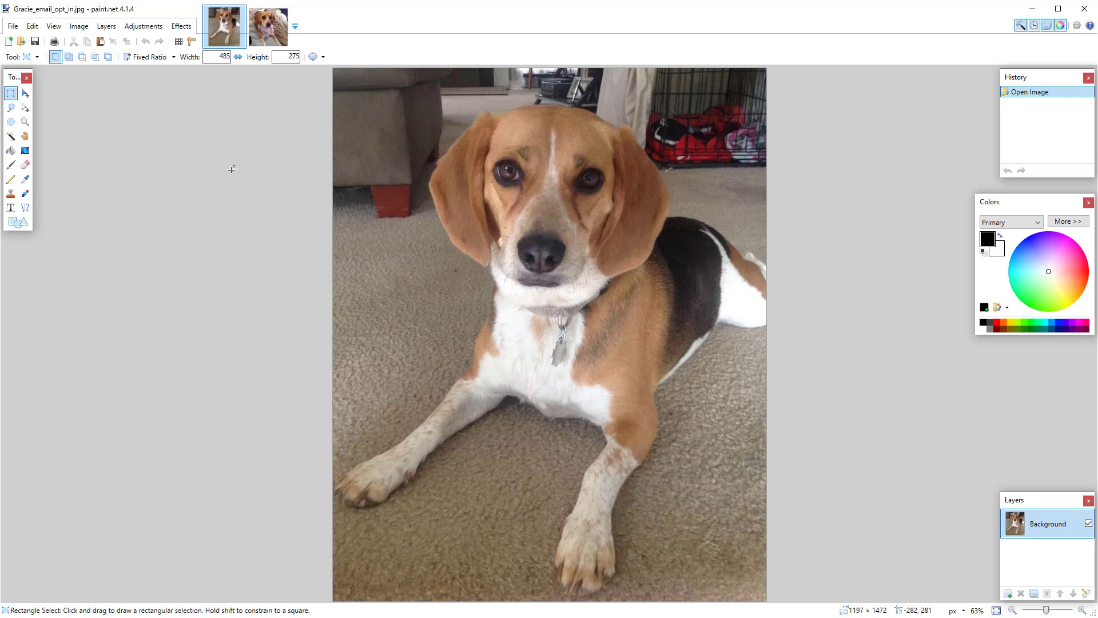
Step: Resize the email photo proportionally to 485 pixels wide, giving 485×596
{"action": "left_click", "coordinate": [79, 26]}
{"action": "left_click", "coordinate": [96, 54]}
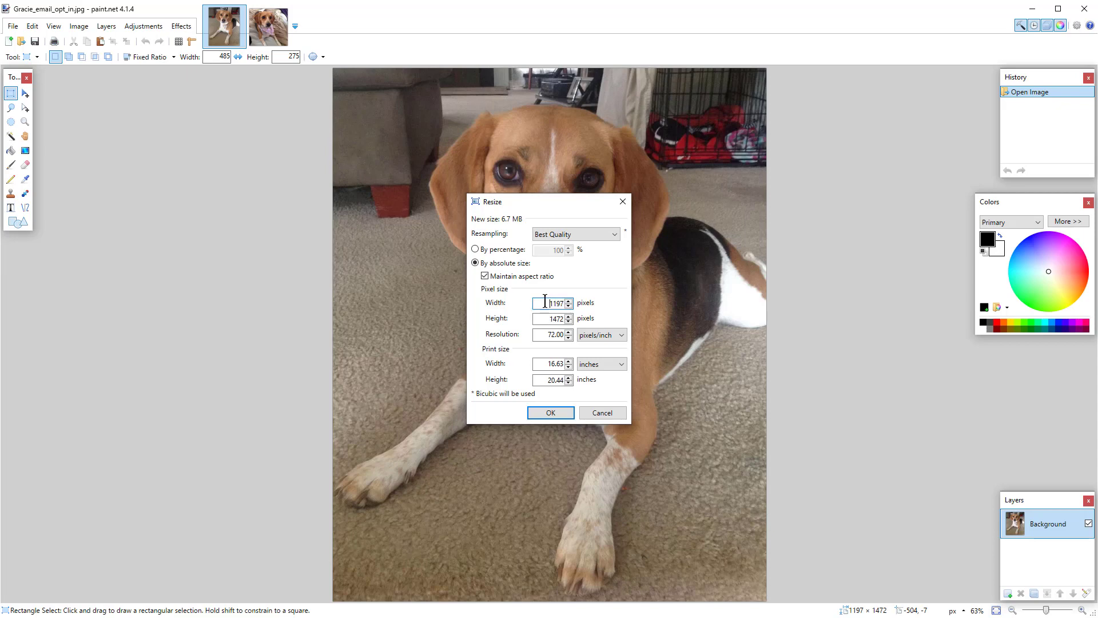
{"action": "type", "text": "485"}
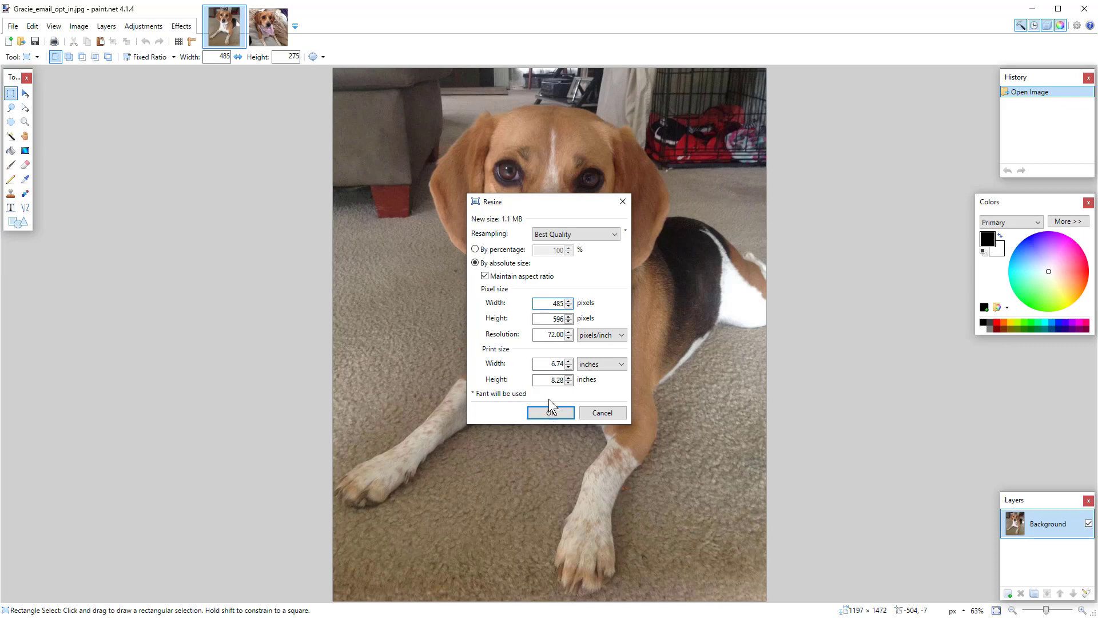
{"action": "left_click", "coordinate": [543, 319]}
{"action": "left_click", "coordinate": [552, 412]}
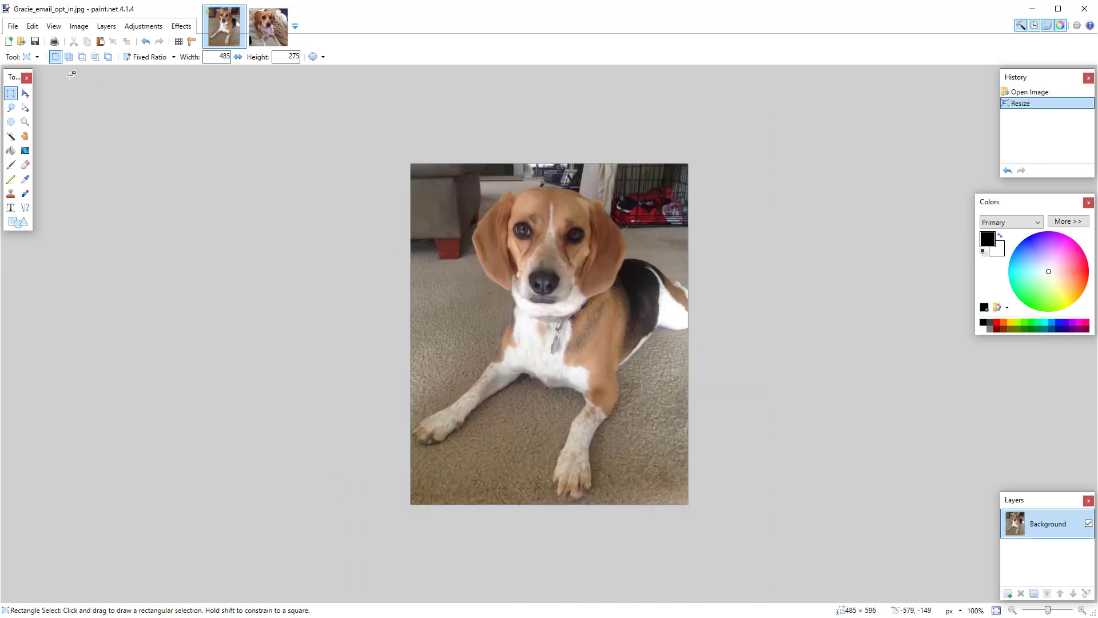
Step: Undo the 485×596 resize and reopen the Resize dialog at 1197×1472
{"action": "left_click", "coordinate": [32, 27]}
{"action": "left_click", "coordinate": [49, 41]}
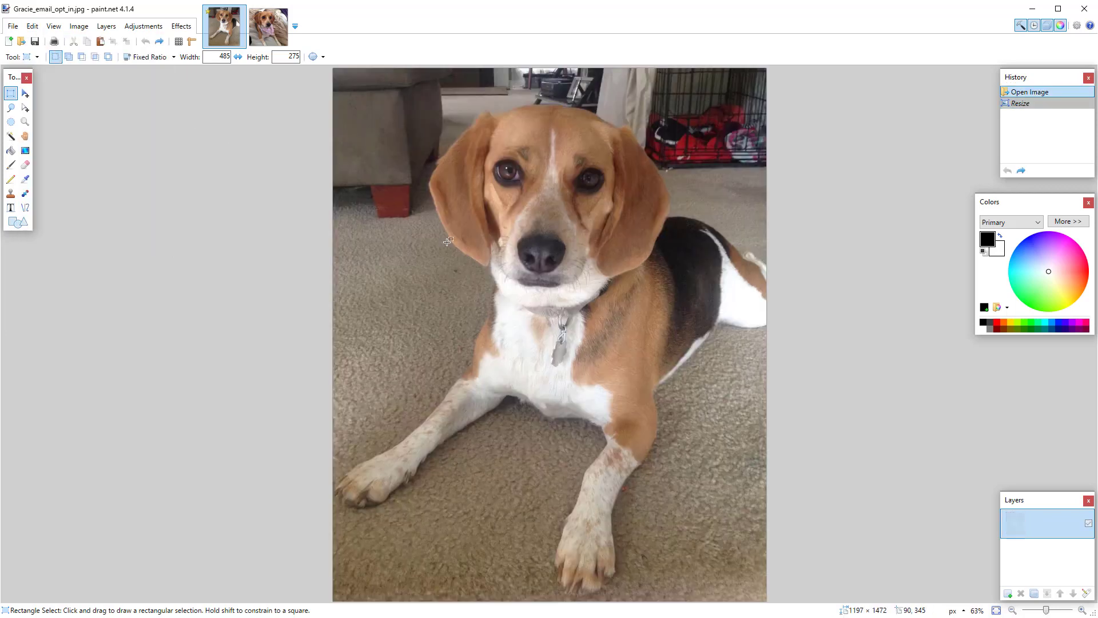
{"action": "left_click", "coordinate": [79, 26]}
{"action": "left_click", "coordinate": [94, 55]}
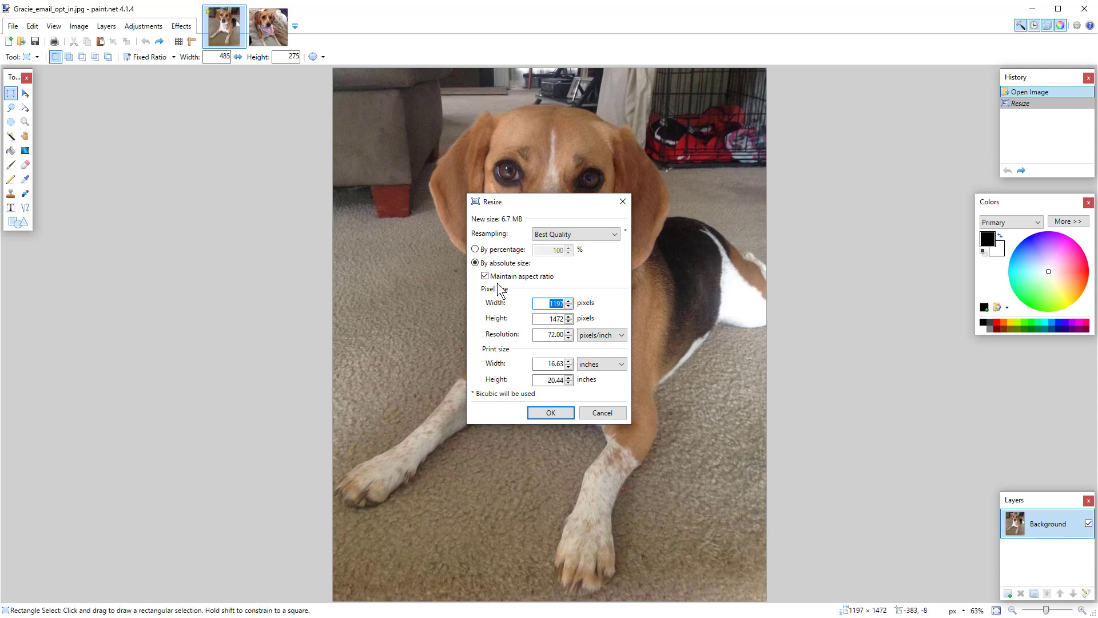
Step: Apply a 485×275 resize with Maintain aspect ratio off, then undo it back to 1197×1472
{"action": "left_click", "coordinate": [485, 276]}
{"action": "left_click_drag", "start_coordinate": [541, 303], "coordinate": [599, 304]}
{"action": "type", "text": "485"}
{"action": "key", "text": "Tab"}
{"action": "type", "text": "275"}
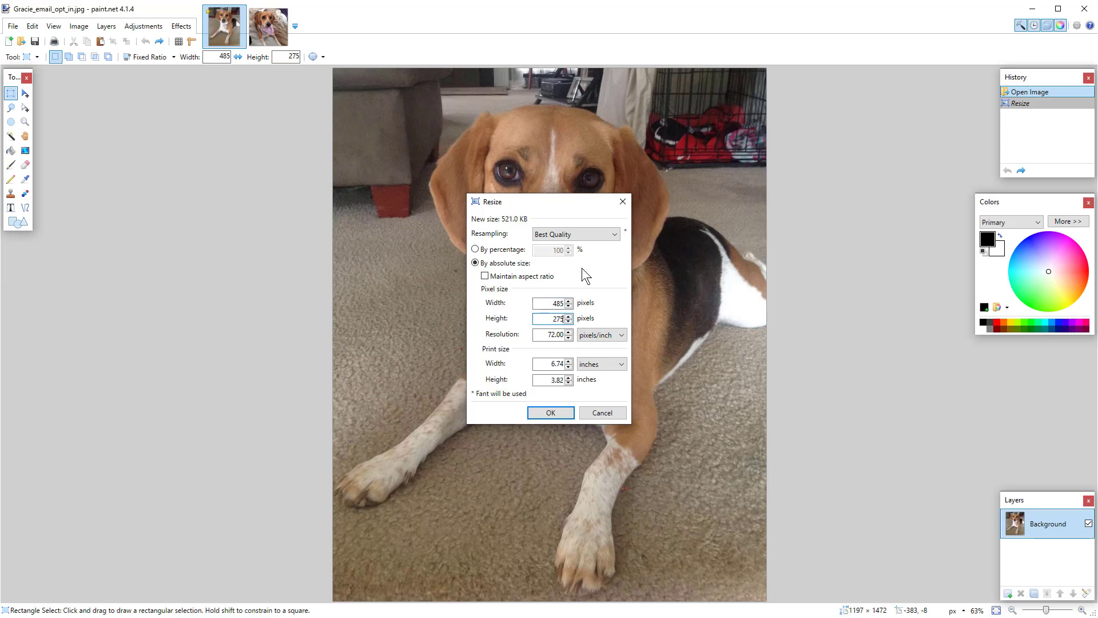
{"action": "left_click_drag", "start_coordinate": [557, 199], "coordinate": [194, 128]}
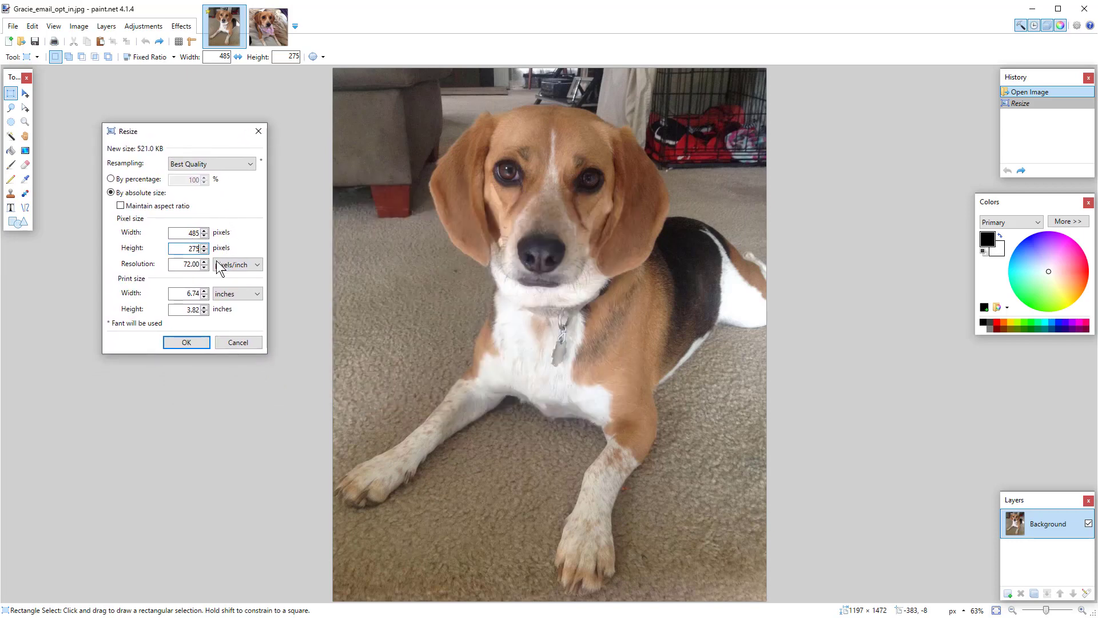
{"action": "left_click", "coordinate": [189, 343]}
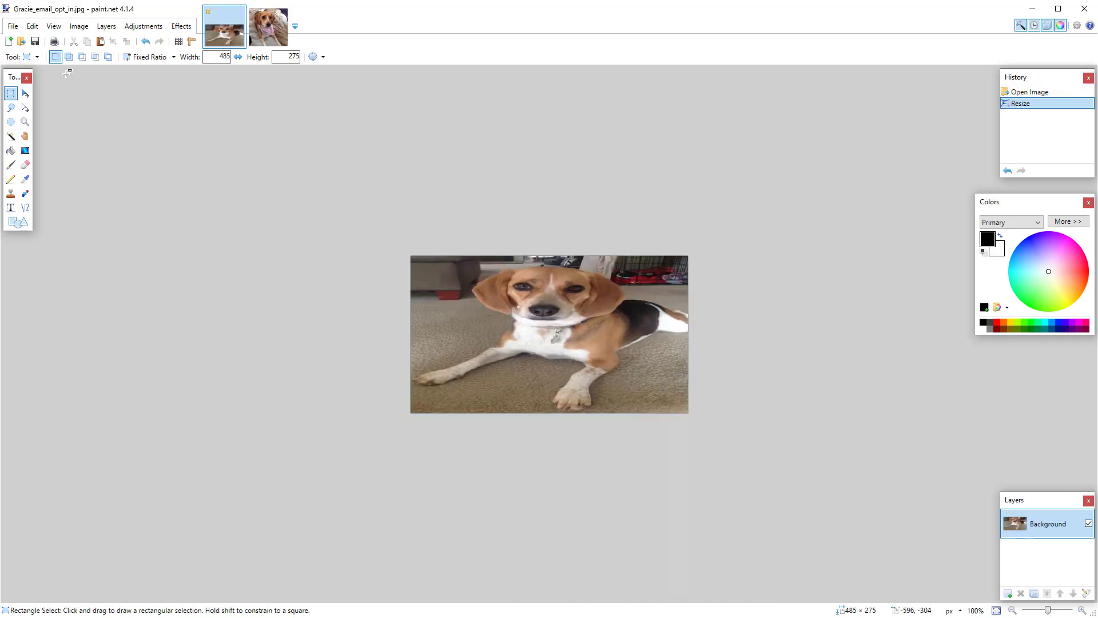
{"action": "left_click", "coordinate": [32, 26]}
{"action": "left_click", "coordinate": [50, 43]}
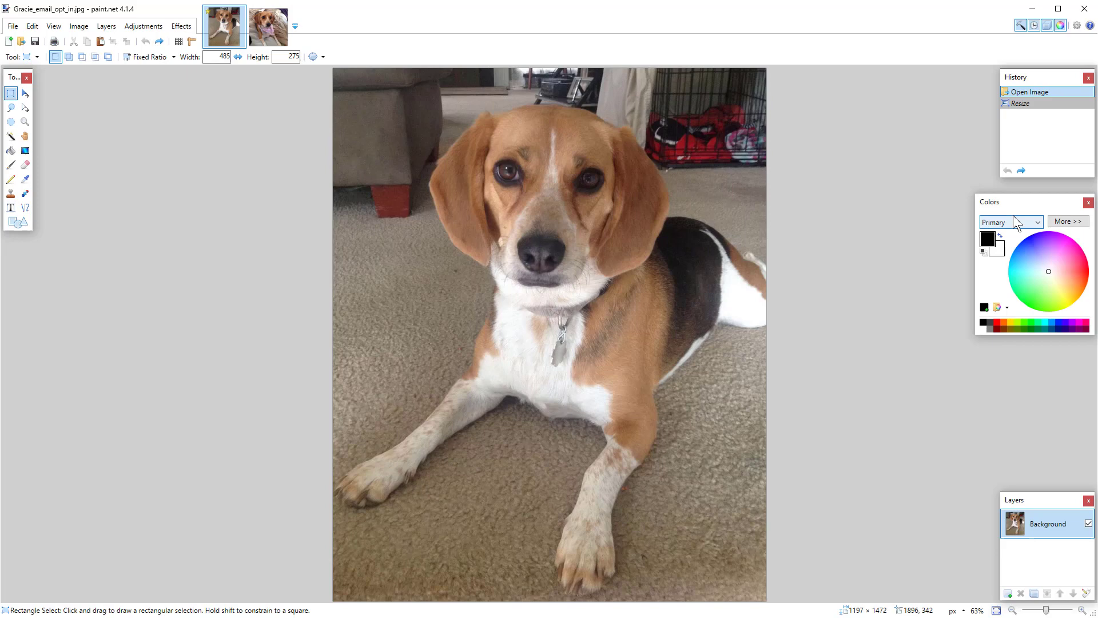
{"action": "left_click", "coordinate": [27, 78]}
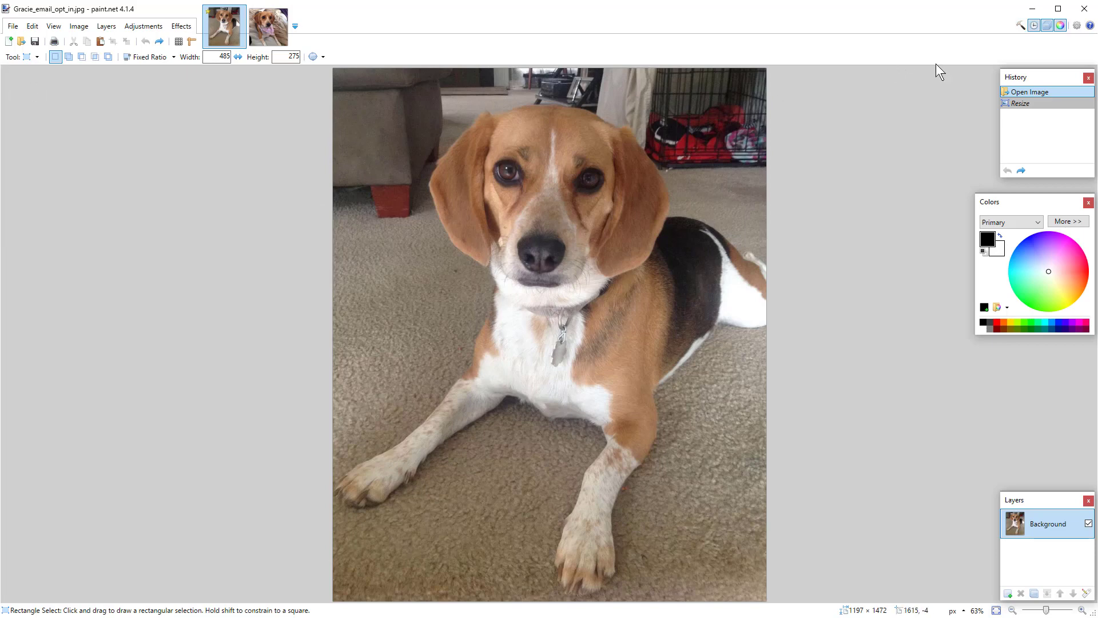
{"action": "left_click", "coordinate": [1021, 26]}
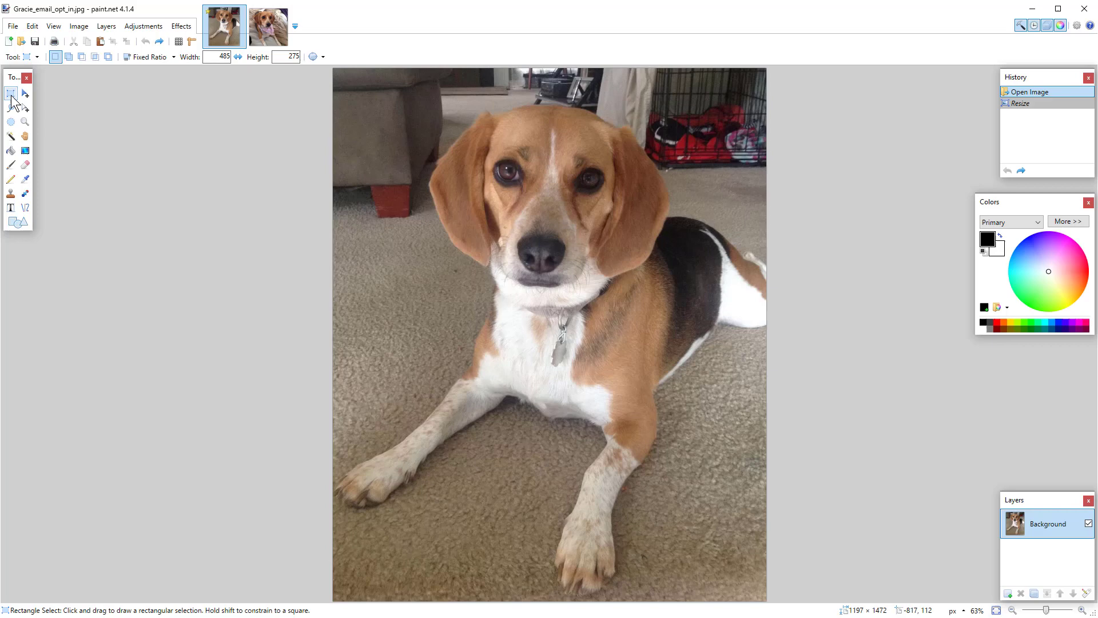
Step: Set Rectangle Select to Fixed Ratio mode with a 485 by 275 proportion
{"action": "left_click", "coordinate": [29, 95]}
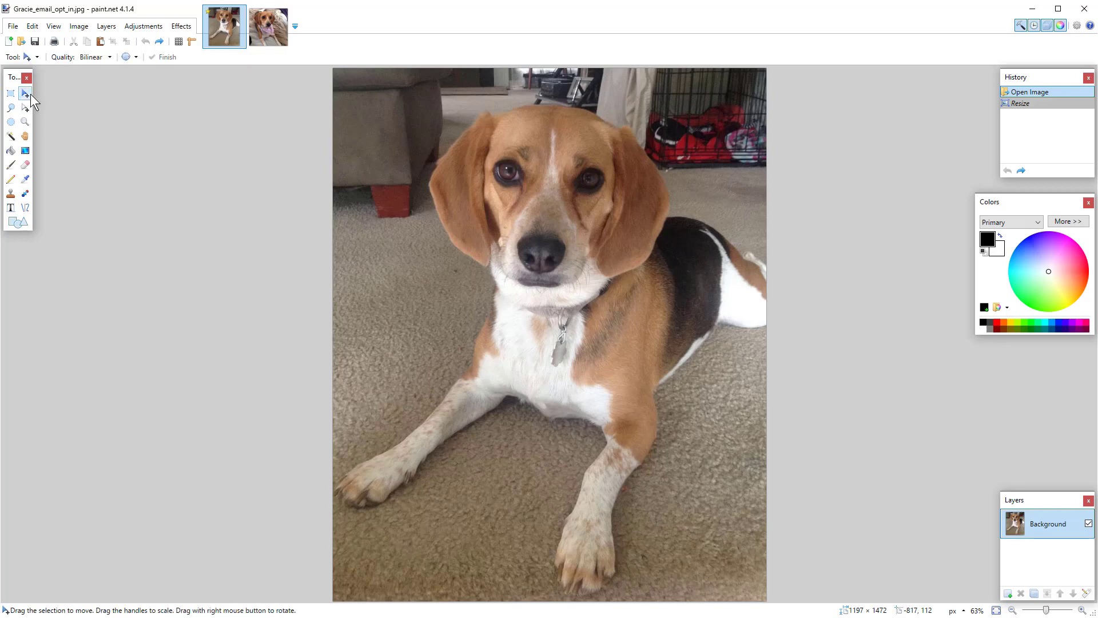
{"action": "left_click", "coordinate": [11, 94]}
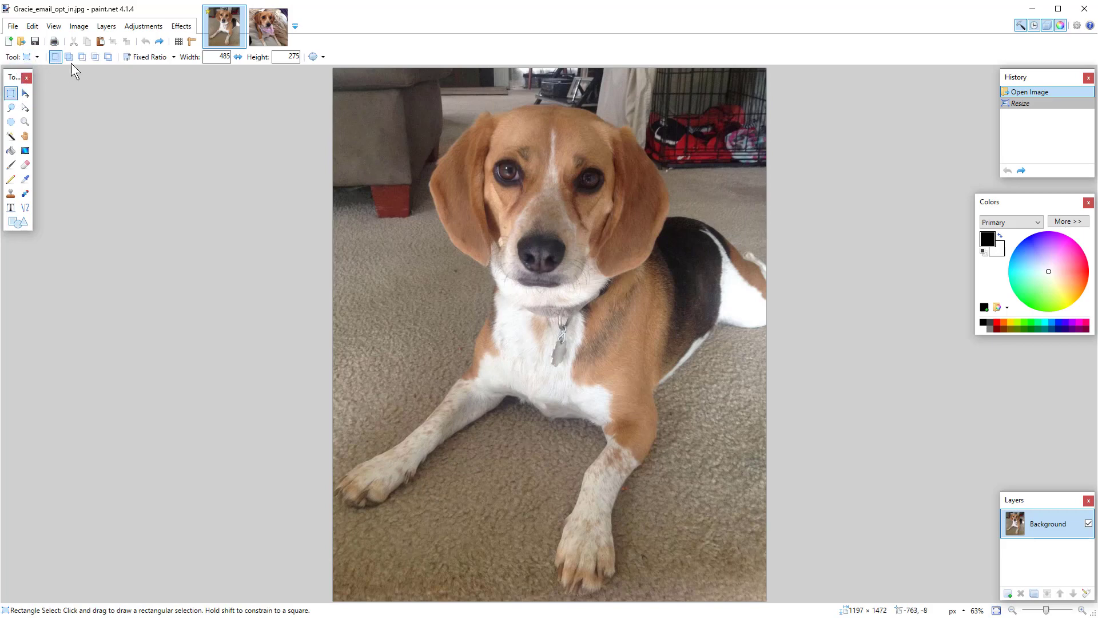
{"action": "left_click", "coordinate": [174, 57]}
{"action": "left_click", "coordinate": [169, 71]}
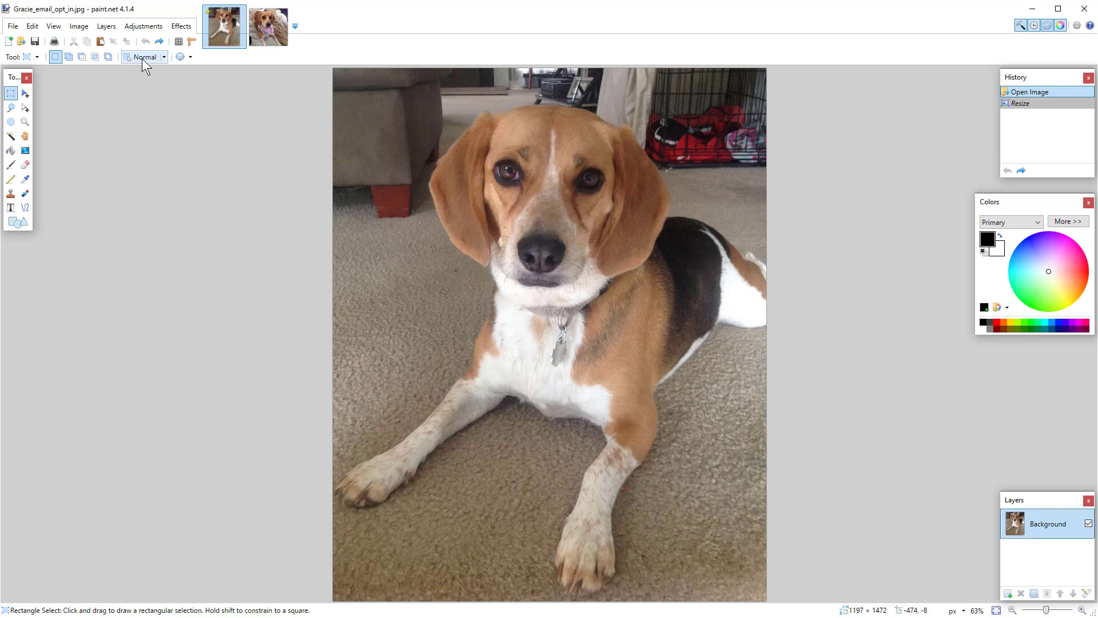
{"action": "left_click", "coordinate": [164, 58]}
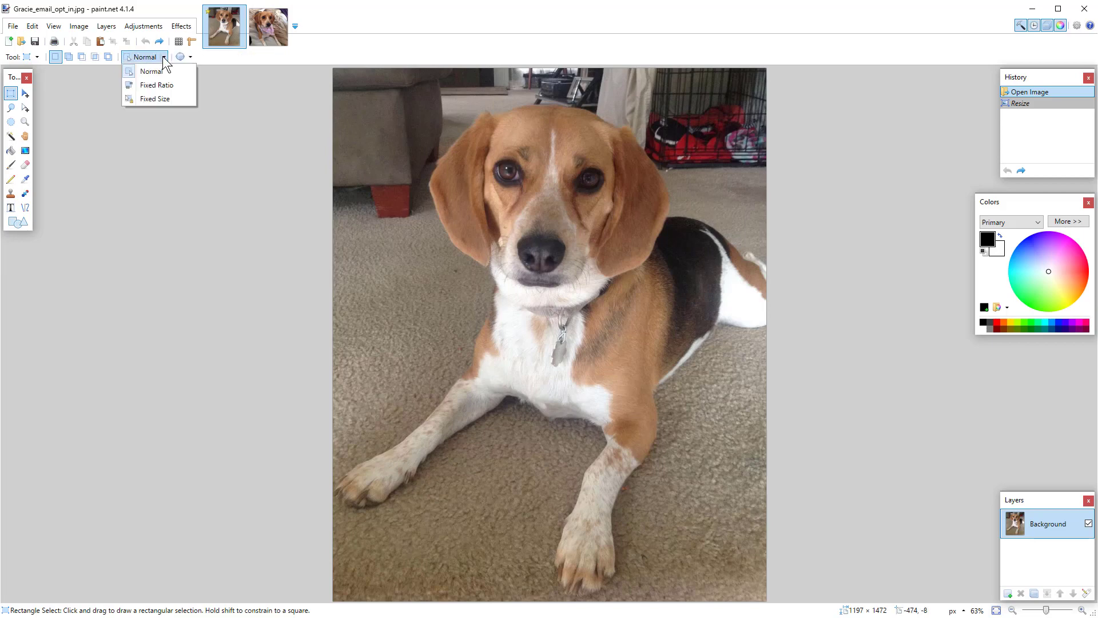
{"action": "left_click", "coordinate": [162, 87]}
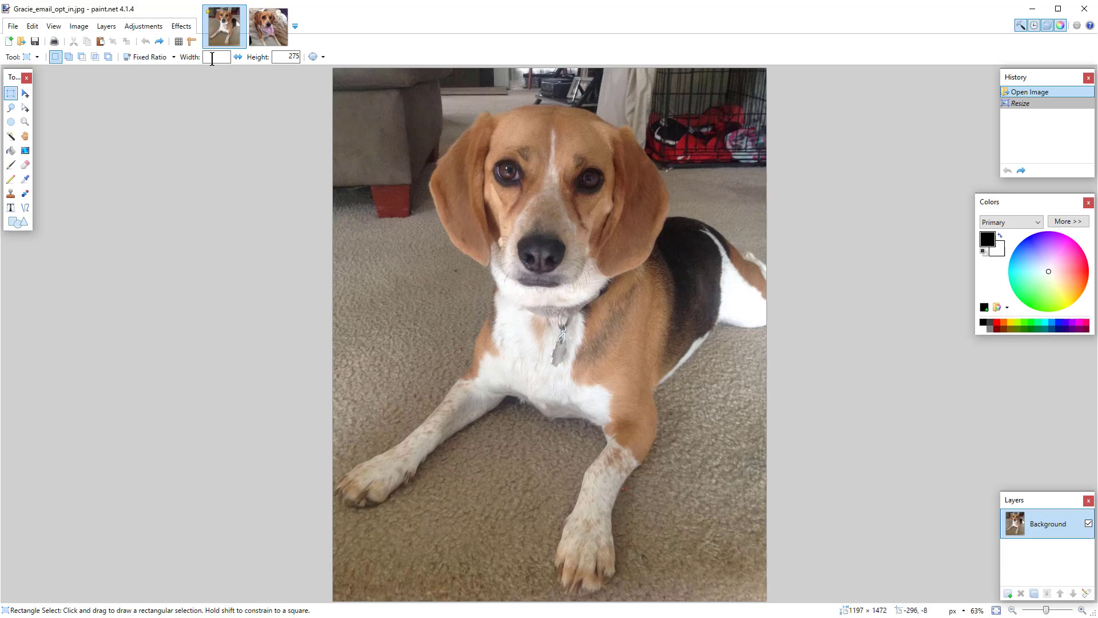
{"action": "type", "text": "5"}
{"action": "key", "text": "Tab"}
{"action": "key", "text": "Tab"}
{"action": "key", "text": "Tab"}
Step: Select the beagle's head and shoulders with the fixed ratio and crop to it, leaving 1138×646
{"action": "mouse_move", "coordinate": [379, 90]}
{"action": "left_mouse_down"}
{"action": "mouse_move", "coordinate": [623, 246]}
{"action": "mouse_move", "coordinate": [695, 417]}
{"action": "mouse_move", "coordinate": [761, 407]}
{"action": "left_mouse_up"}
{"action": "left_click_drag", "start_coordinate": [353, 96], "coordinate": [713, 407]}
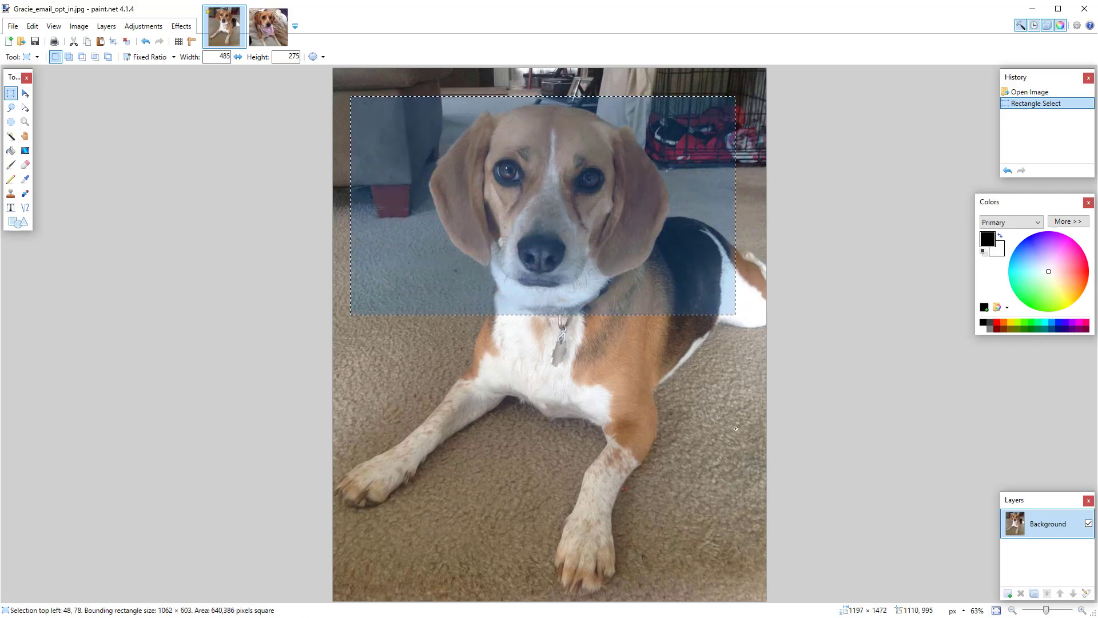
{"action": "left_click_drag", "start_coordinate": [735, 429], "coordinate": [760, 455]}
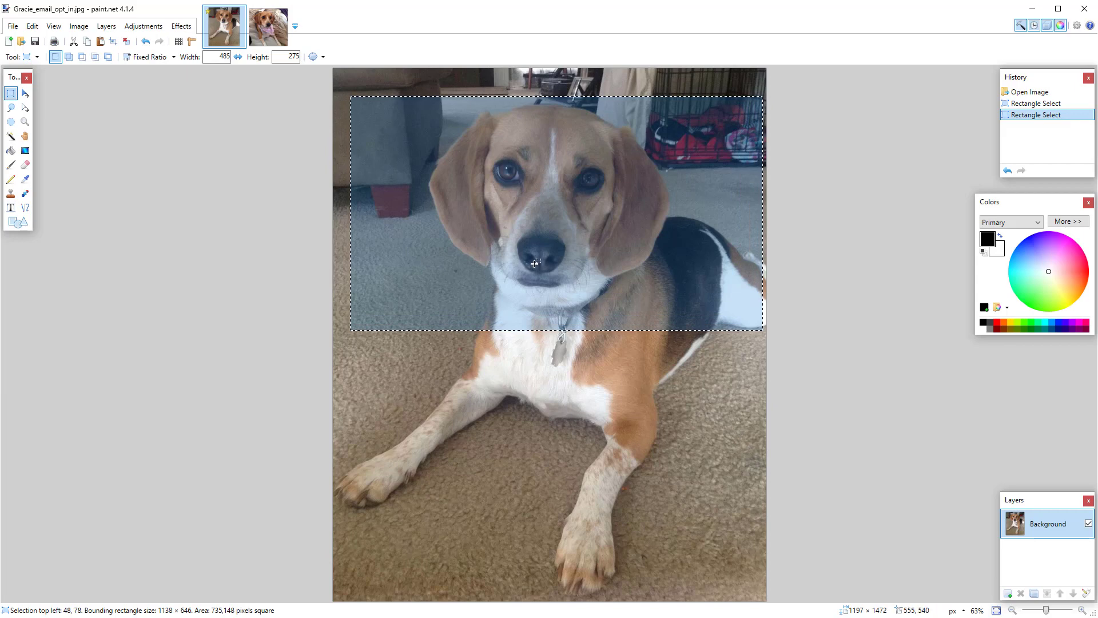
{"action": "left_click", "coordinate": [79, 27]}
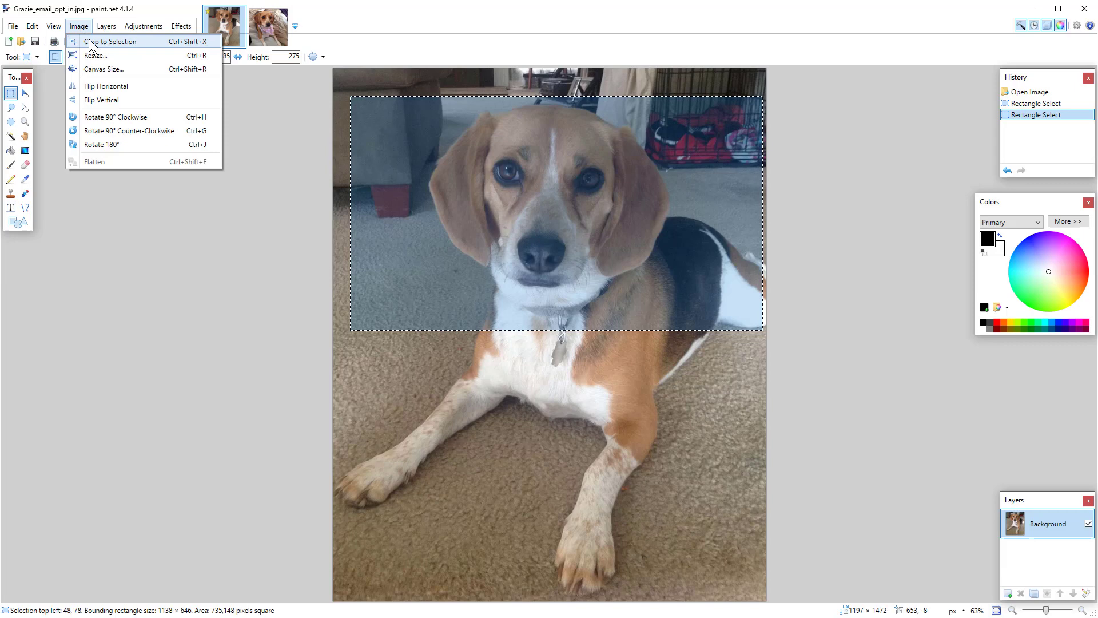
{"action": "left_click", "coordinate": [121, 46]}
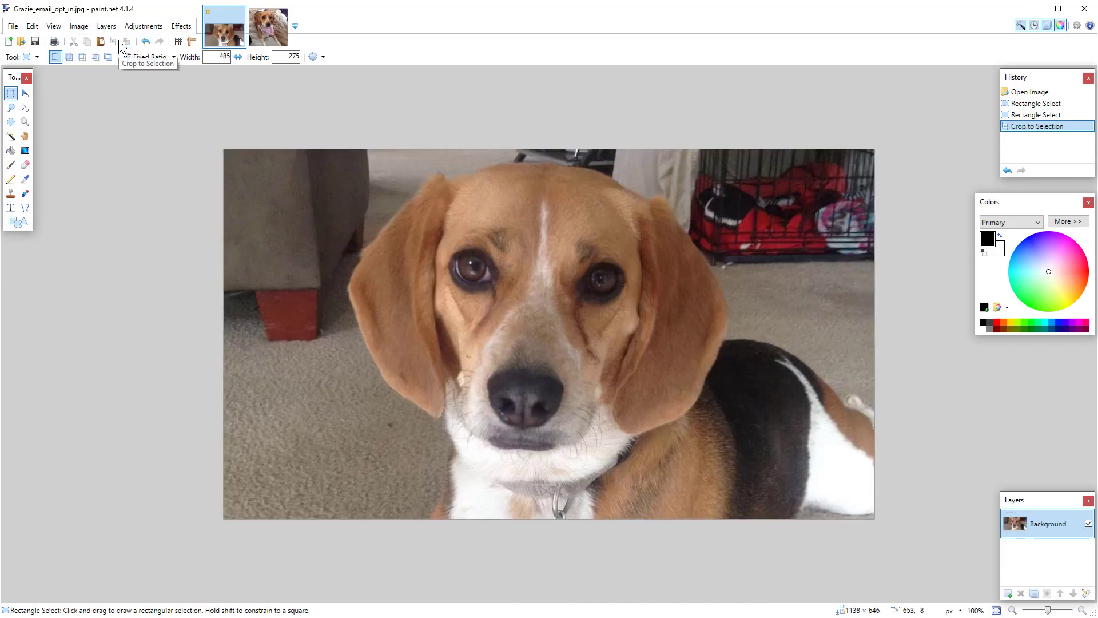
Step: Resize the cropped beagle photo to 485×275 with aspect ratio kept, adjusting the resolution value
{"action": "left_click", "coordinate": [79, 26]}
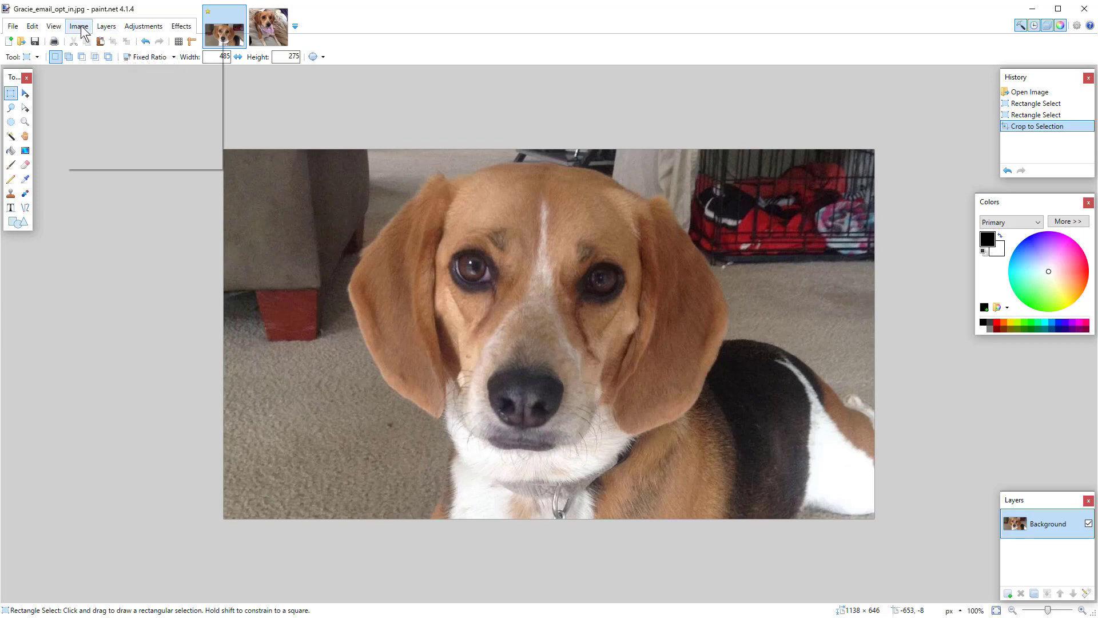
{"action": "left_click", "coordinate": [96, 57]}
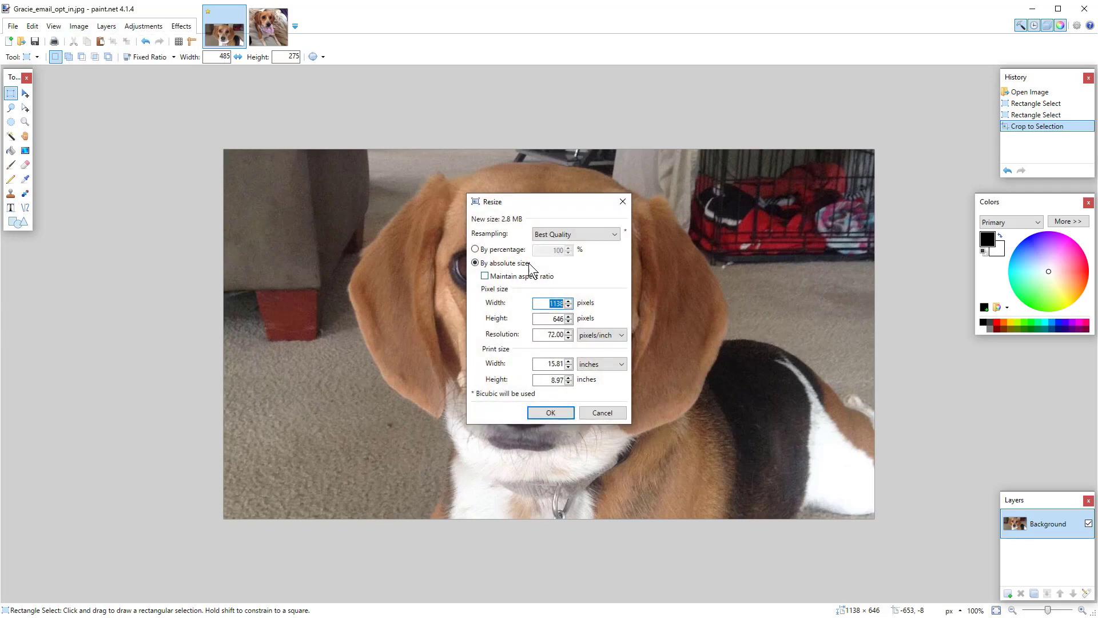
{"action": "left_click", "coordinate": [486, 277]}
{"action": "left_click_drag", "start_coordinate": [543, 204], "coordinate": [249, 177]}
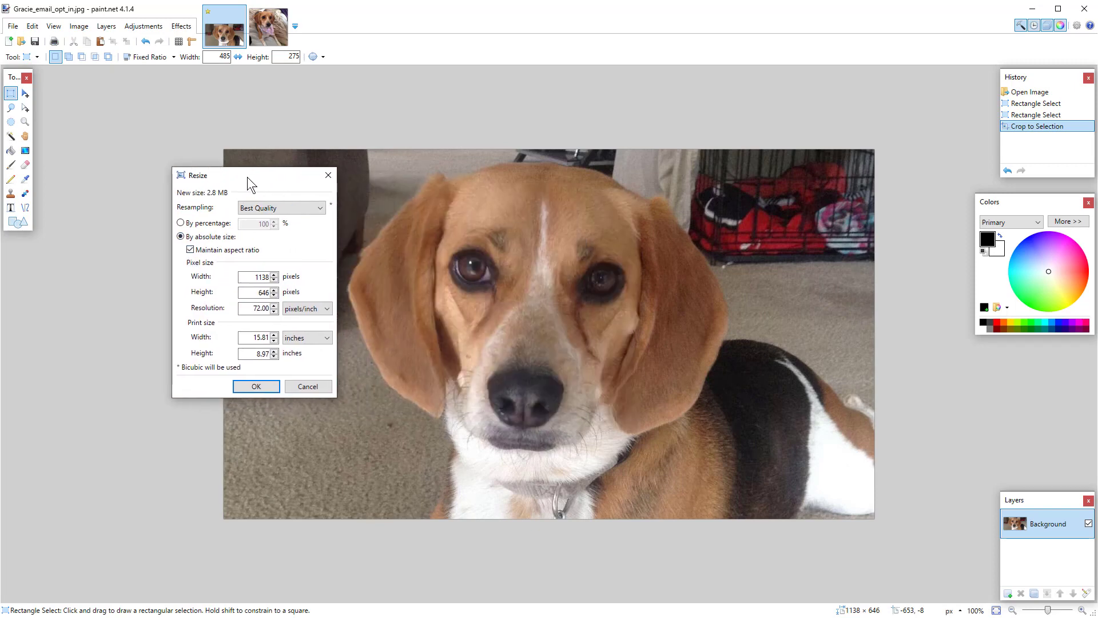
{"action": "double_click", "coordinate": [259, 276]}
{"action": "type", "text": "485"}
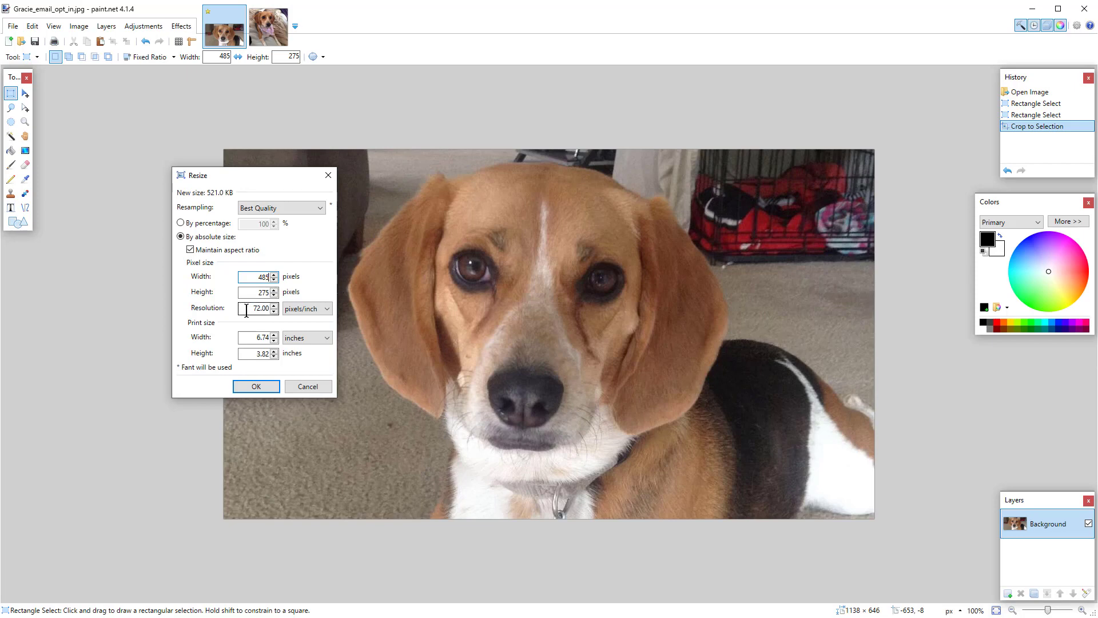
{"action": "left_click", "coordinate": [247, 311]}
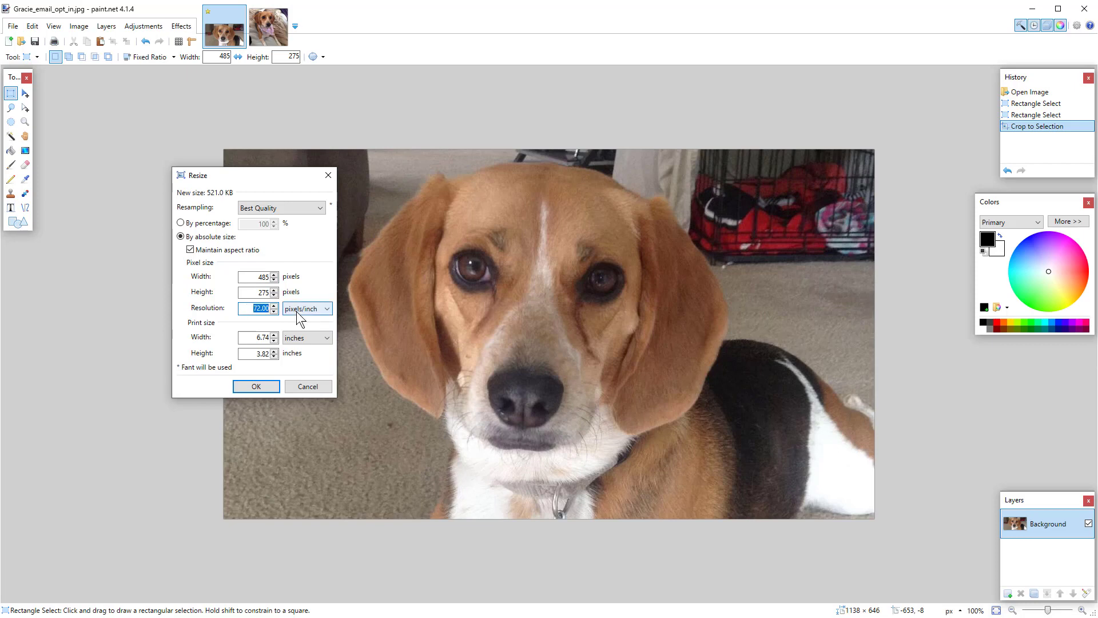
{"action": "type", "text": "96"}
{"action": "key", "text": "ctrl+a"}
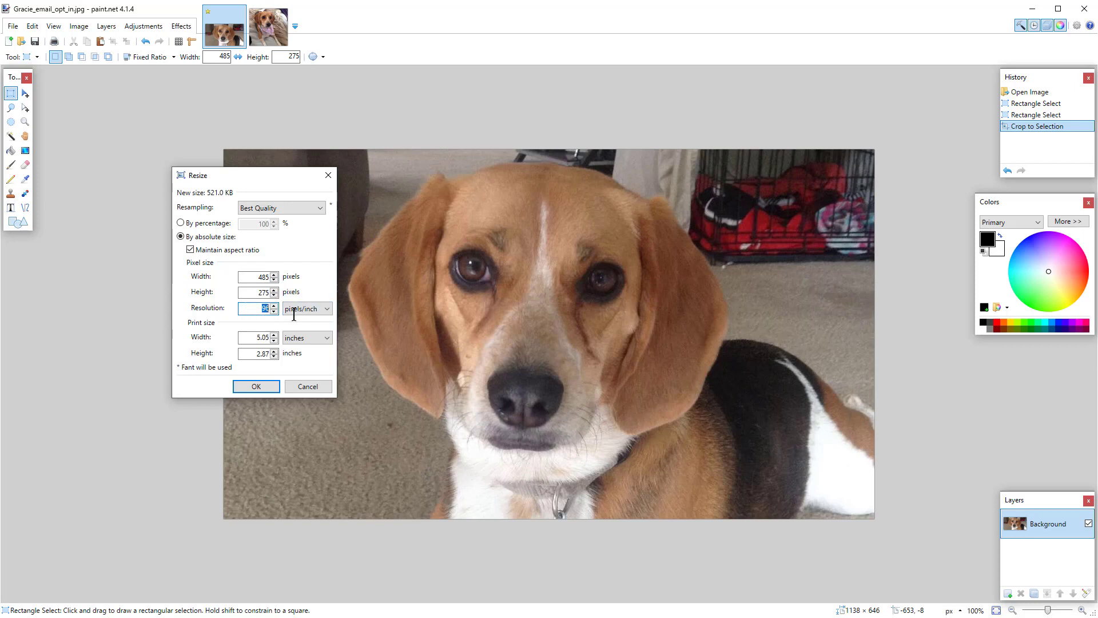
{"action": "type", "text": "72"}
{"action": "double_click", "coordinate": [256, 304]}
{"action": "type", "text": "96"}
{"action": "left_click", "coordinate": [257, 388]}
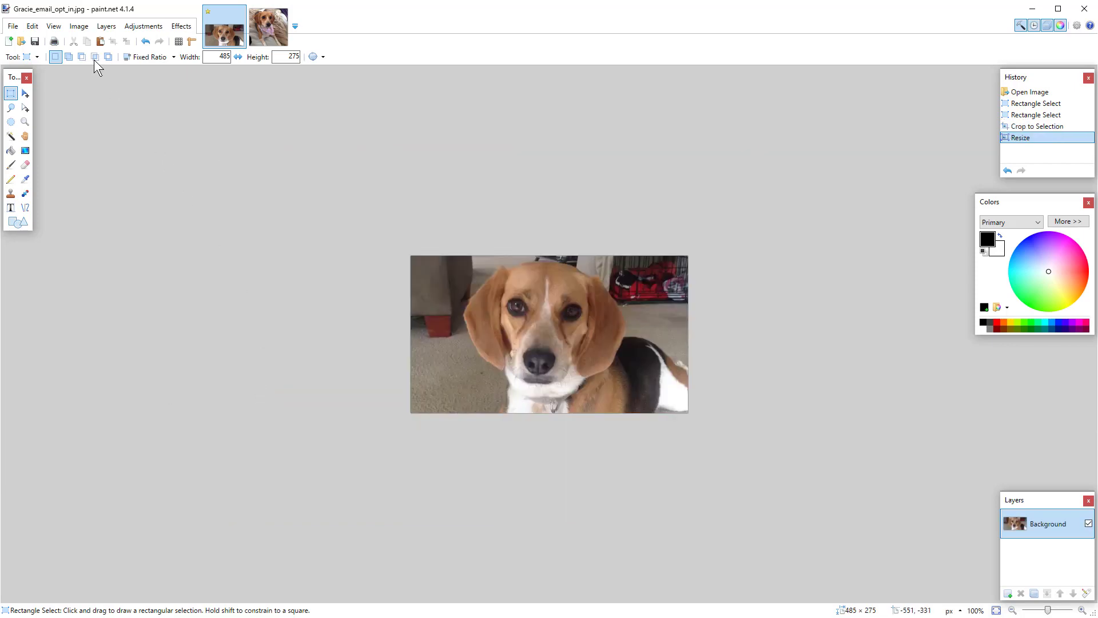
{"action": "left_click", "coordinate": [80, 27]}
{"action": "left_click", "coordinate": [106, 67]}
{"action": "left_click_drag", "start_coordinate": [539, 204], "coordinate": [288, 211]}
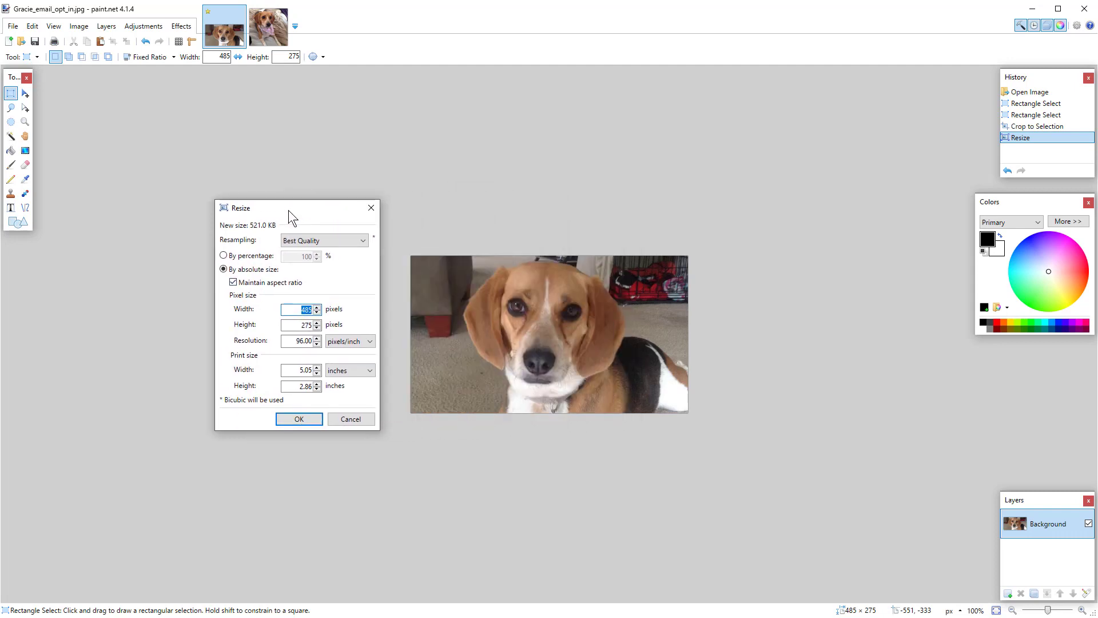
{"action": "left_click", "coordinate": [308, 421]}
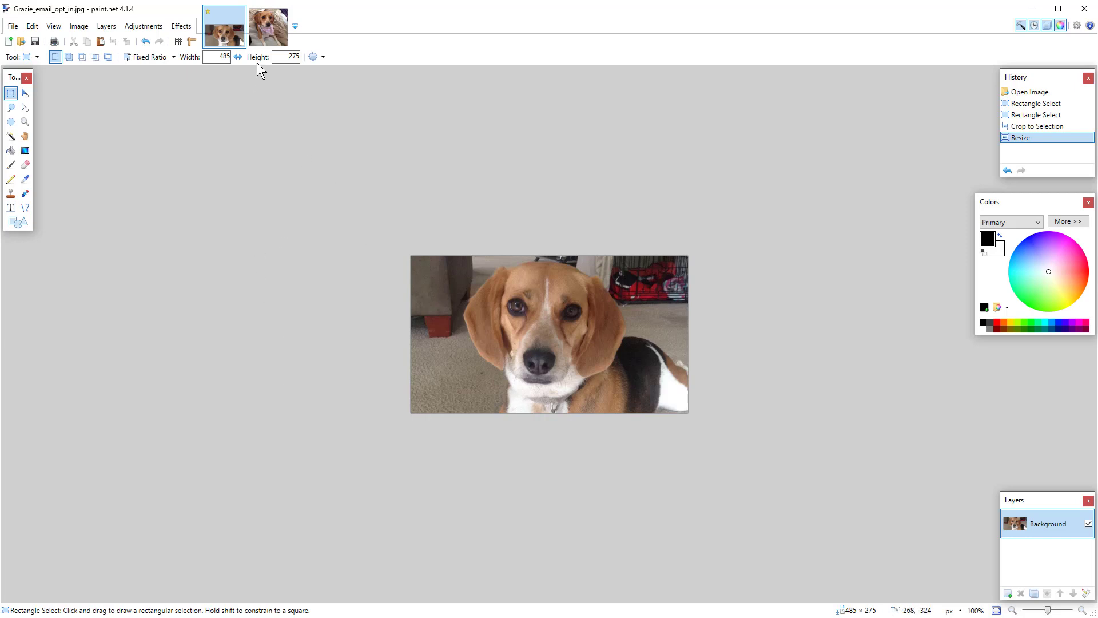
{"action": "left_click", "coordinate": [143, 25]}
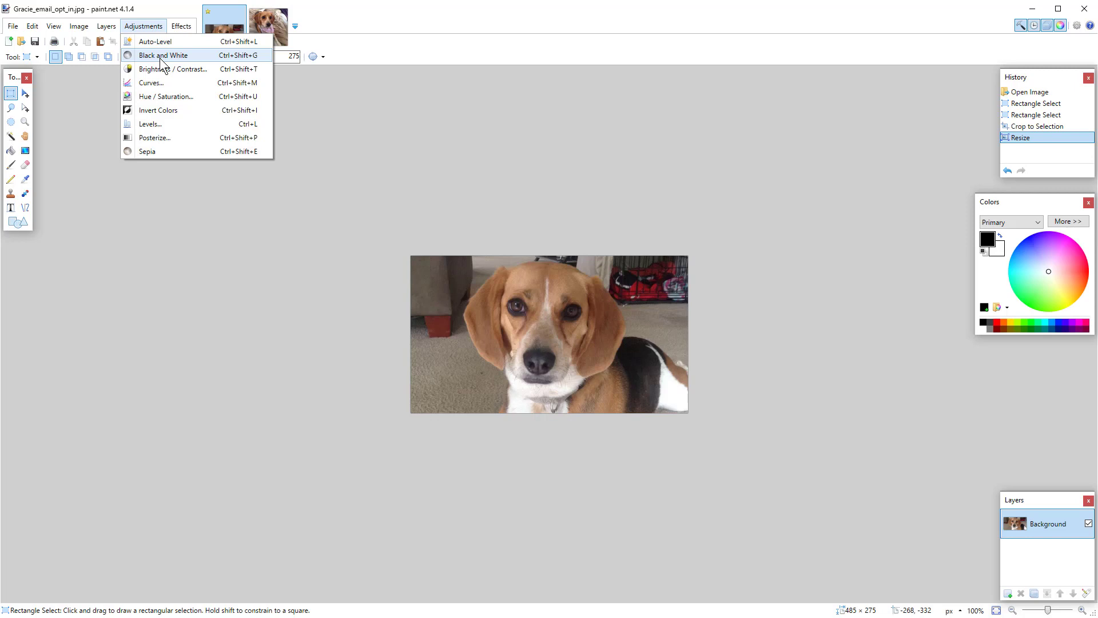
{"action": "left_click", "coordinate": [162, 57]}
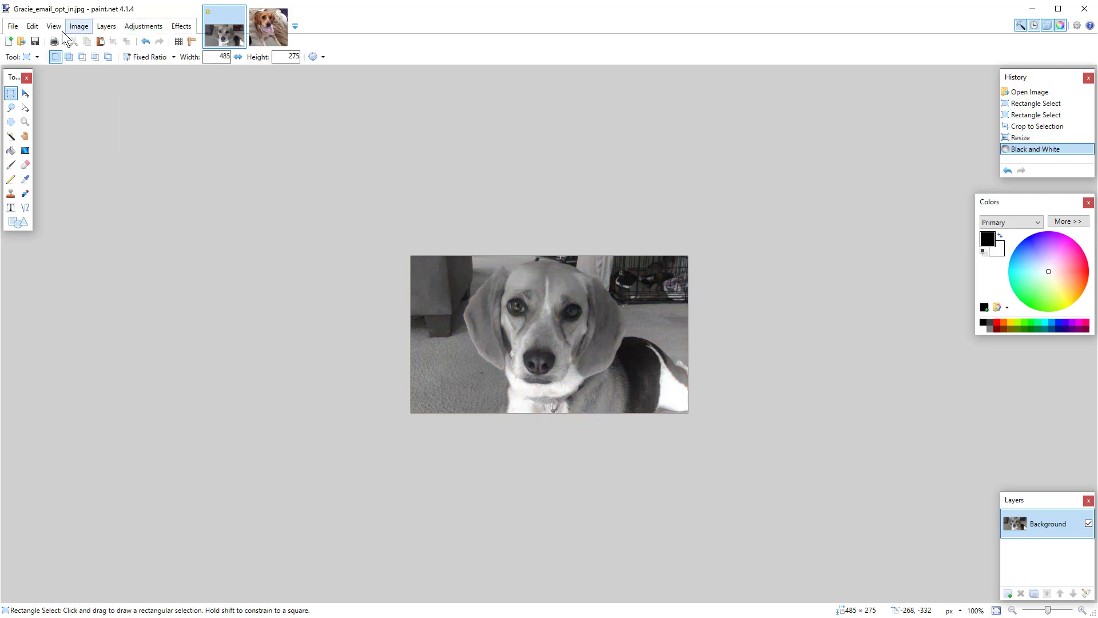
{"action": "left_click", "coordinate": [32, 26]}
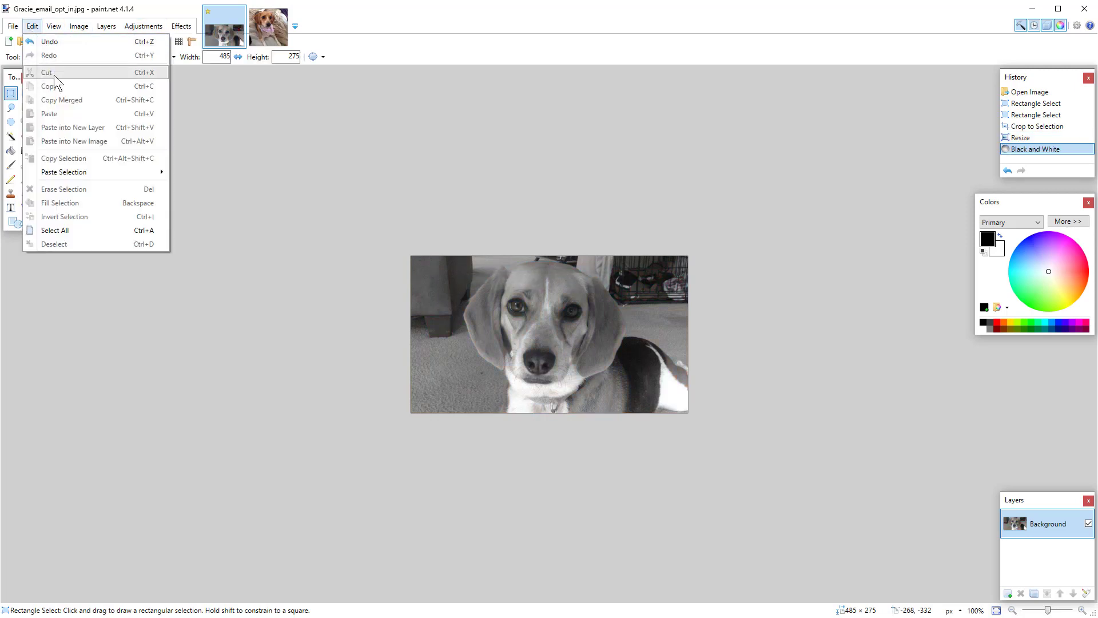
{"action": "left_click", "coordinate": [57, 42]}
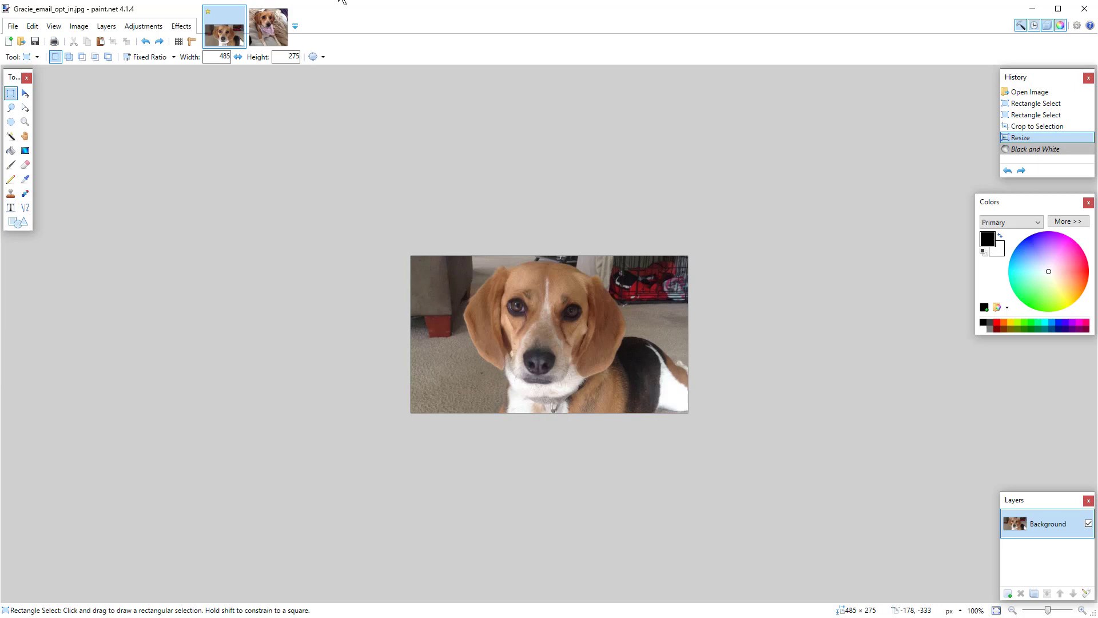
Step: Switch to Gracie_bath_LinkedIn.jpg and check its resize settings, cancelling at 1978×1936
{"action": "left_click", "coordinate": [274, 29]}
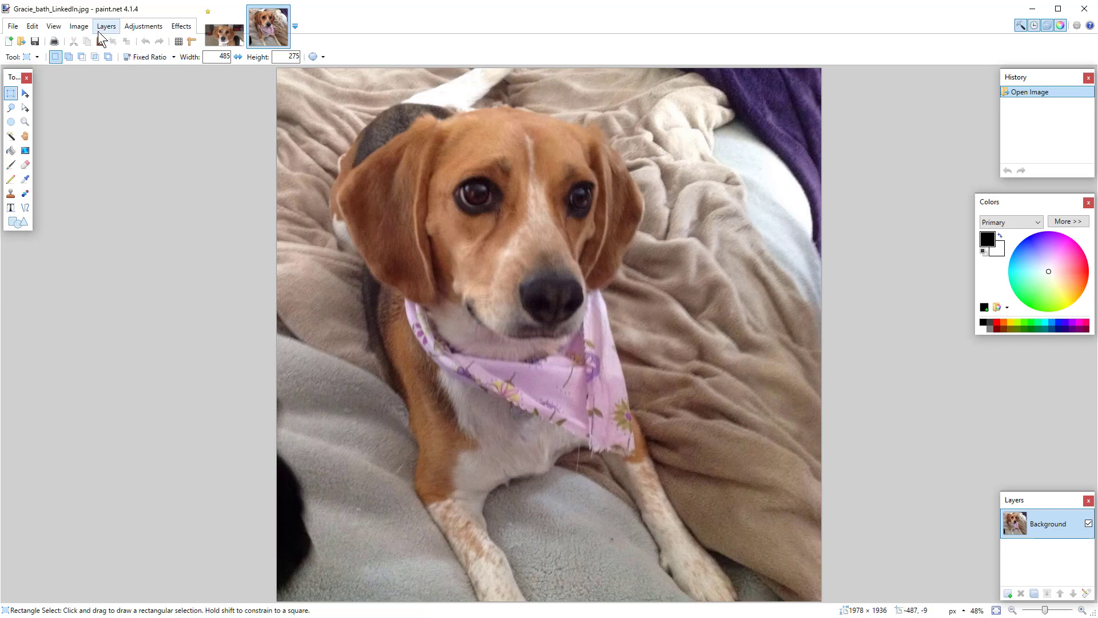
{"action": "left_click", "coordinate": [79, 26]}
{"action": "left_click", "coordinate": [95, 55]}
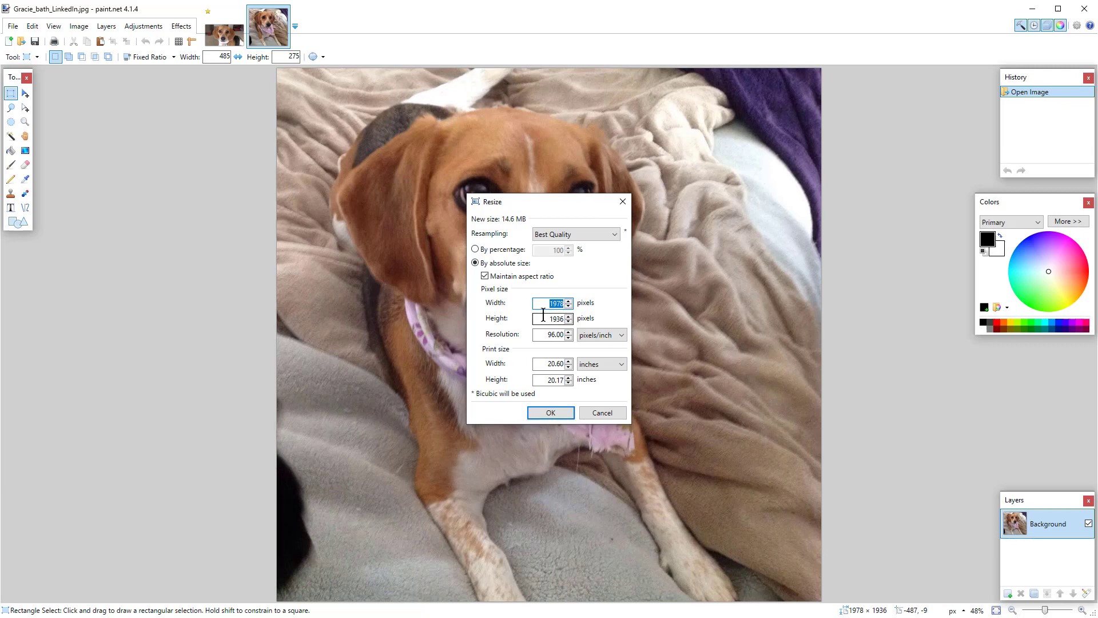
{"action": "left_click", "coordinate": [602, 413]}
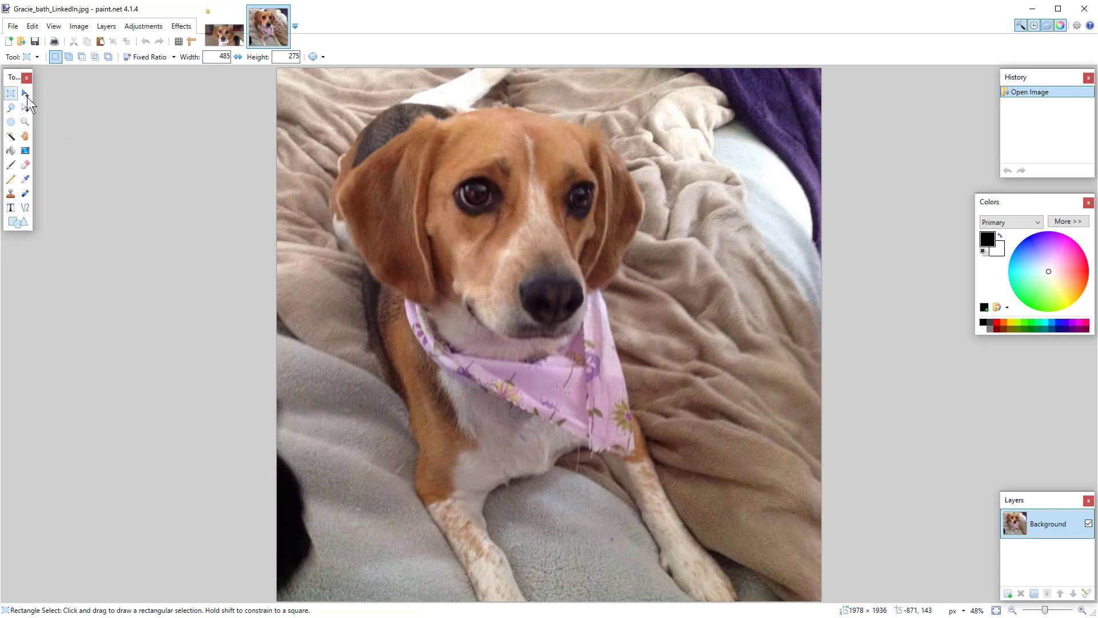
Step: Set Rectangle Select to a Fixed Ratio of 150 by 150
{"action": "left_click", "coordinate": [173, 56]}
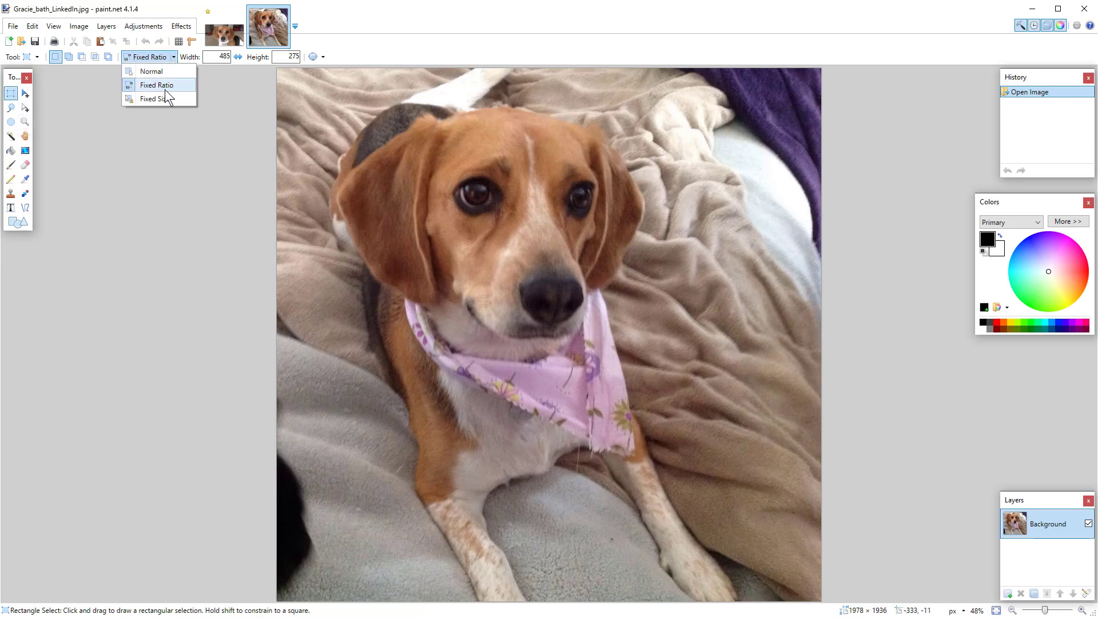
{"action": "left_click", "coordinate": [165, 89]}
{"action": "double_click", "coordinate": [216, 57]}
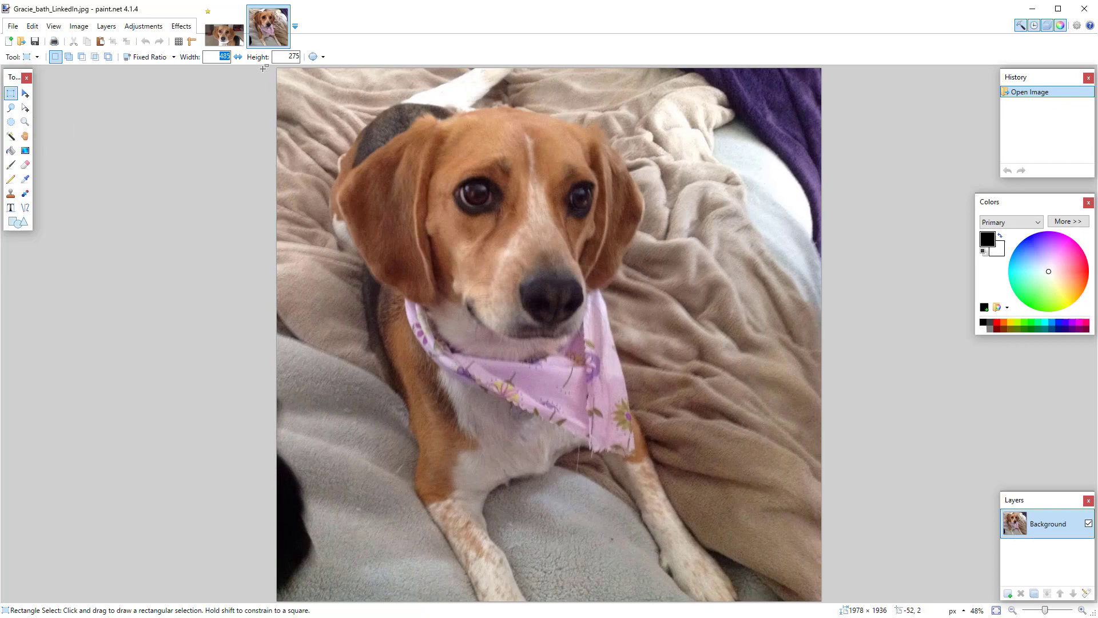
{"action": "key", "text": "Tab"}
{"action": "type", "text": "1"}
Step: Drag a square selection over the dog's head and upper body
{"action": "left_click_drag", "start_coordinate": [300, 89], "coordinate": [323, 112]}
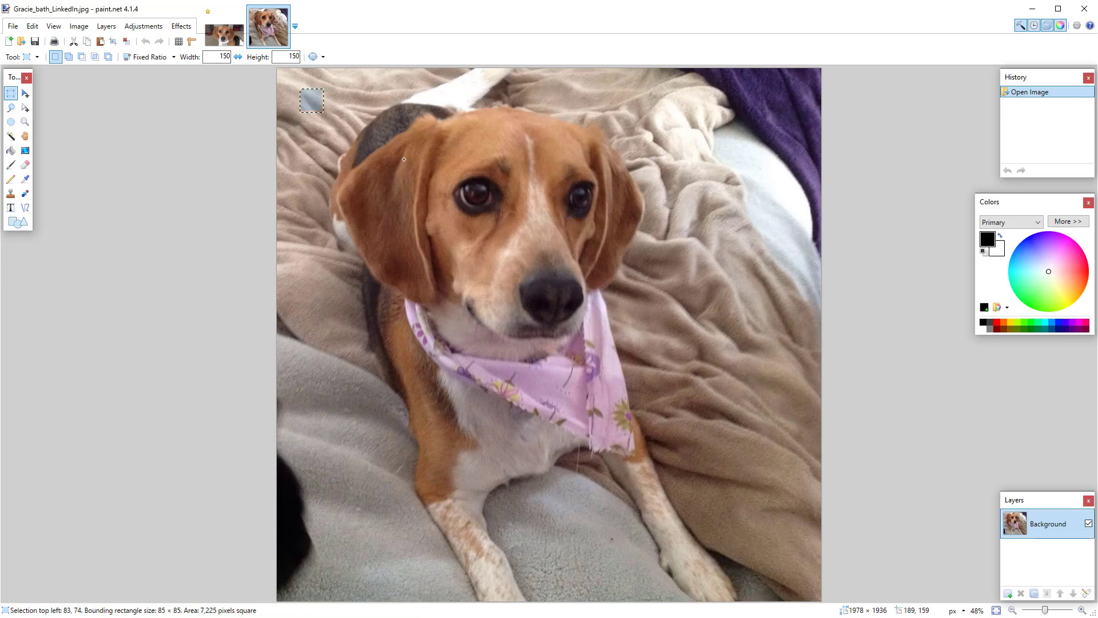
{"action": "left_click_drag", "start_coordinate": [404, 160], "coordinate": [872, 474]}
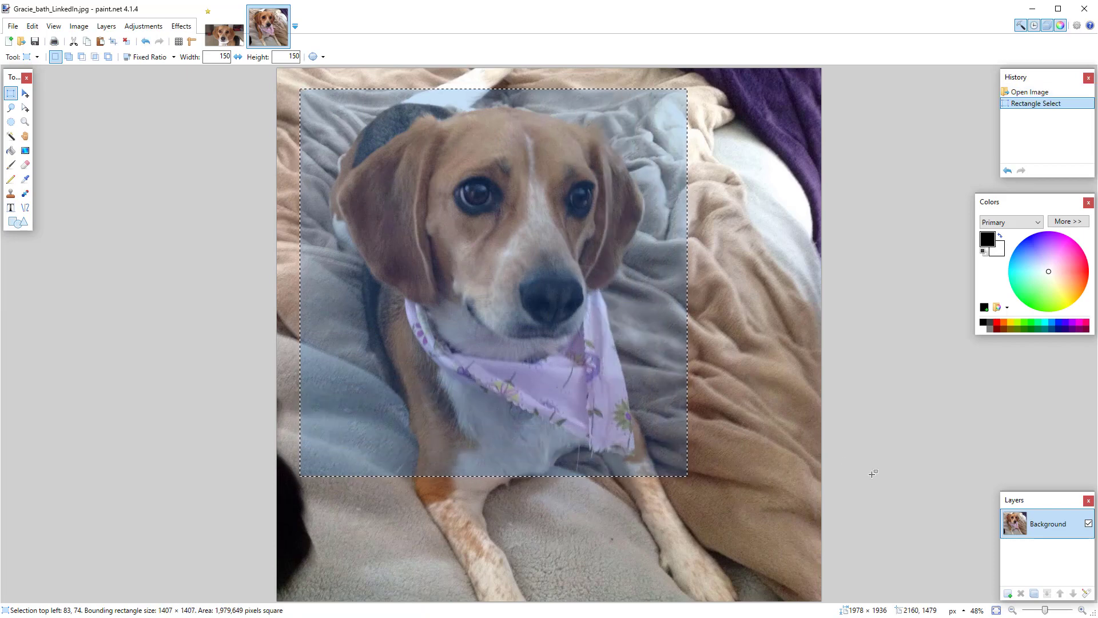
{"action": "left_click", "coordinate": [79, 26]}
Step: Crop to the 1407×1407 square selection and resize the photo to 150×150 pixels
{"action": "left_click", "coordinate": [93, 46]}
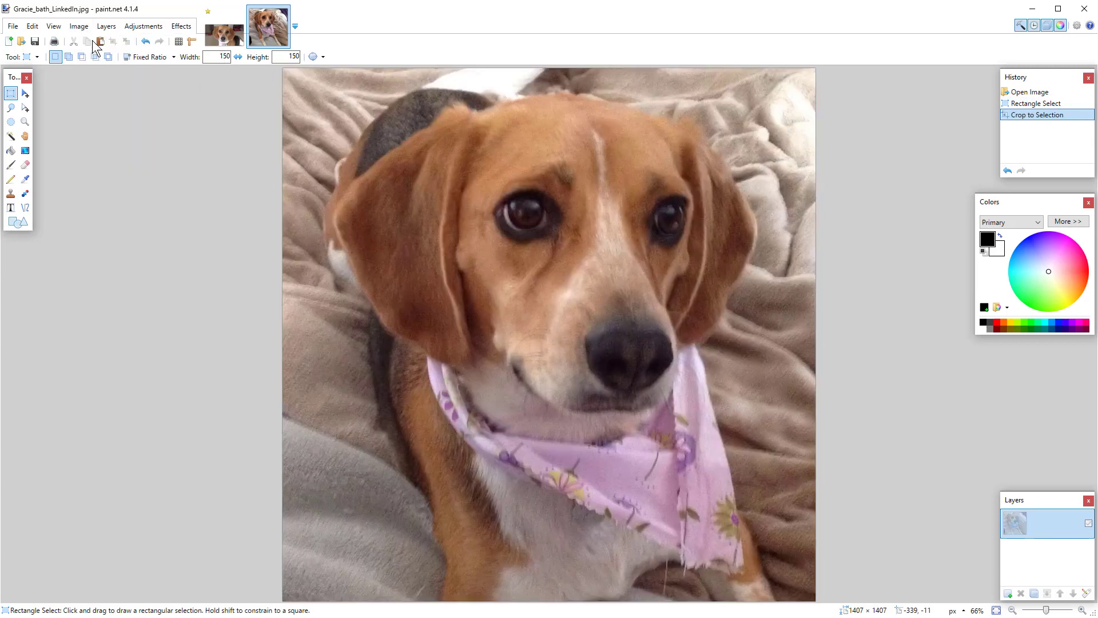
{"action": "left_click", "coordinate": [84, 29]}
{"action": "left_click", "coordinate": [97, 56]}
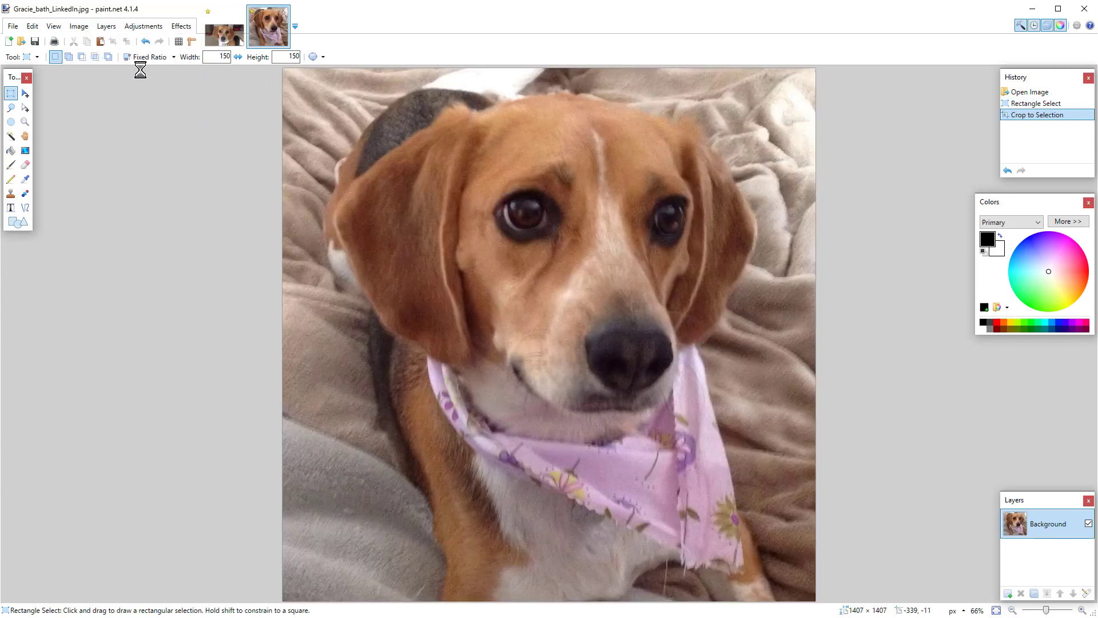
{"action": "key", "text": "Tab"}
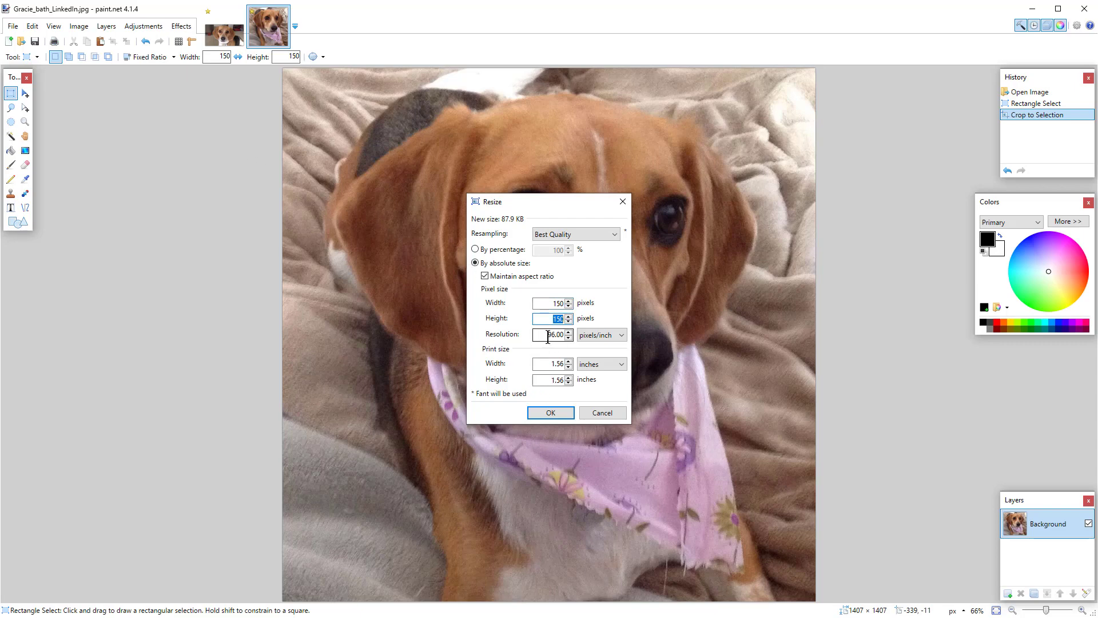
{"action": "left_click", "coordinate": [550, 412]}
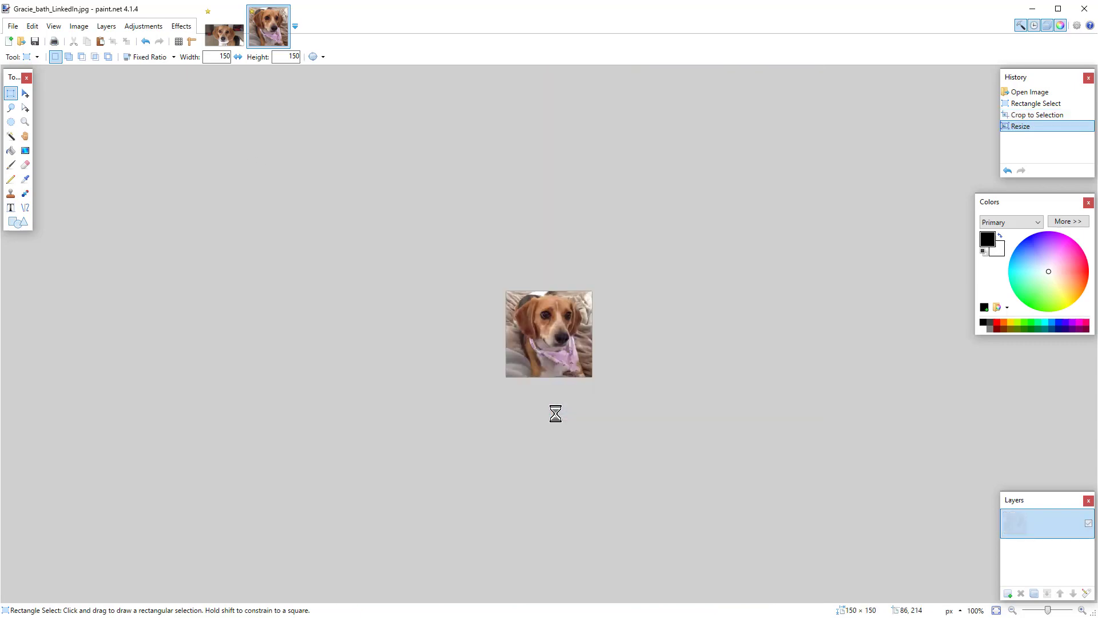
{"action": "left_click", "coordinate": [144, 26]}
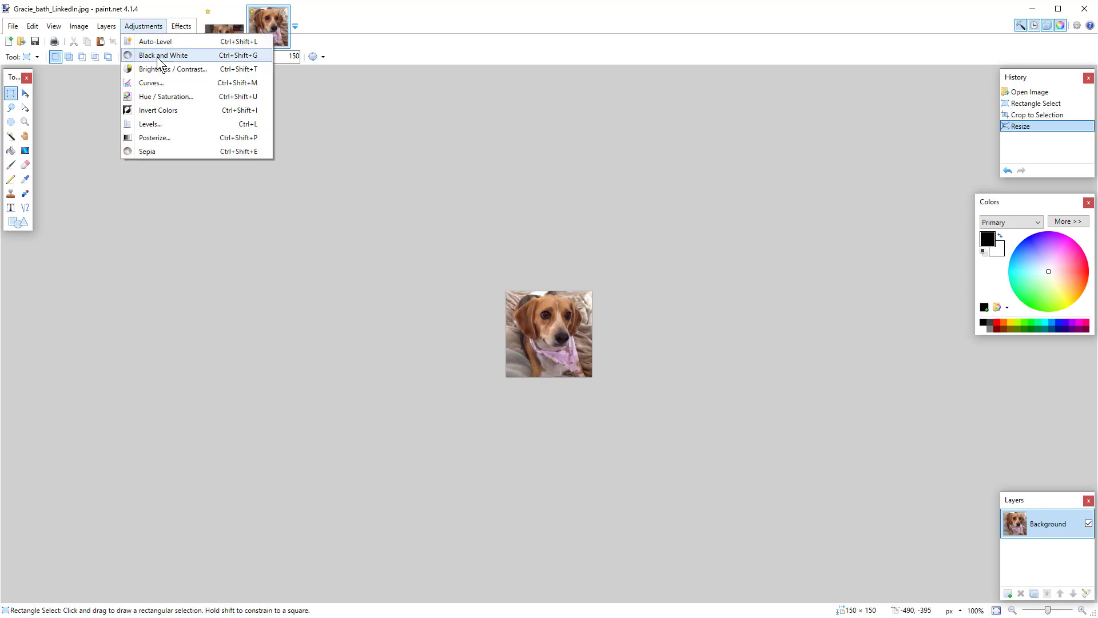
{"action": "left_click", "coordinate": [153, 27]}
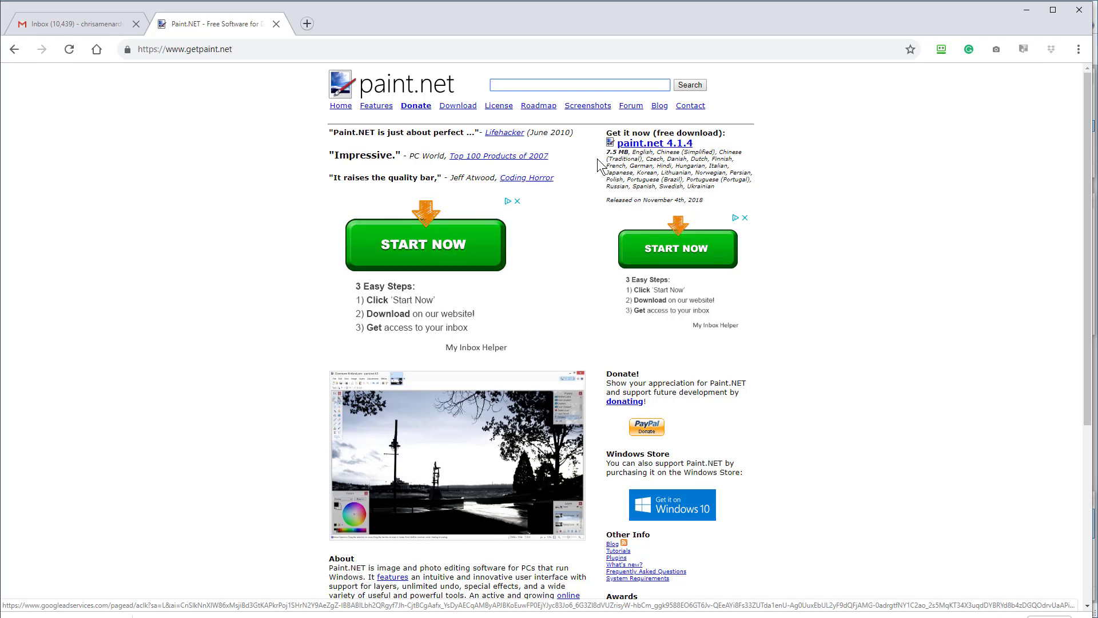
Step: Show the paint.net 4.1.4 download page in Chrome, then minimize the browser
{"action": "left_click", "coordinate": [659, 147]}
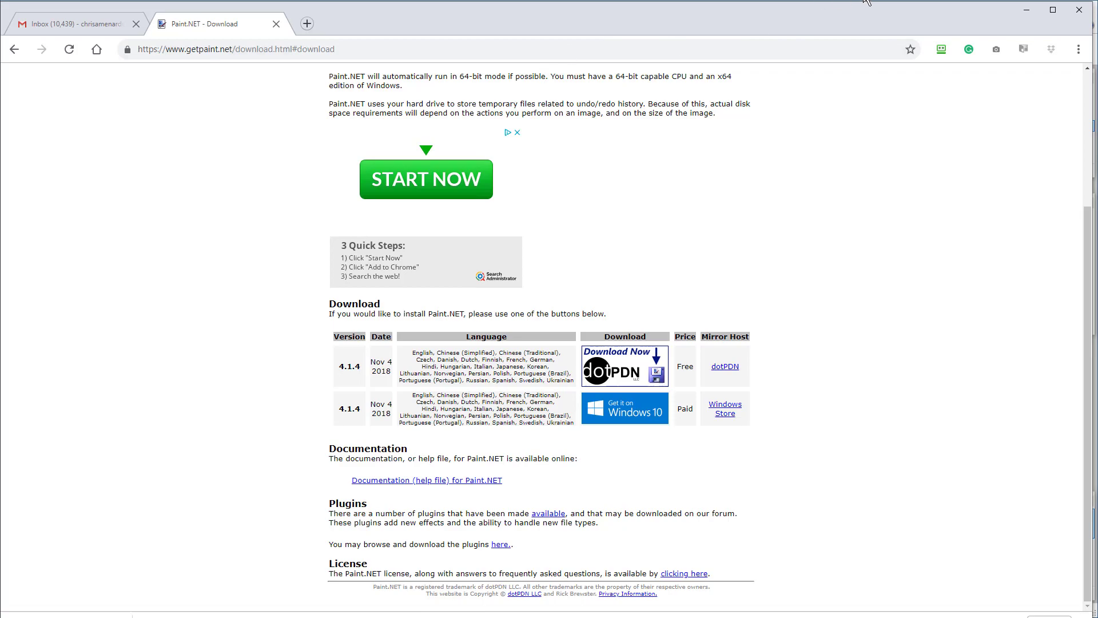
{"action": "left_click", "coordinate": [1022, 10]}
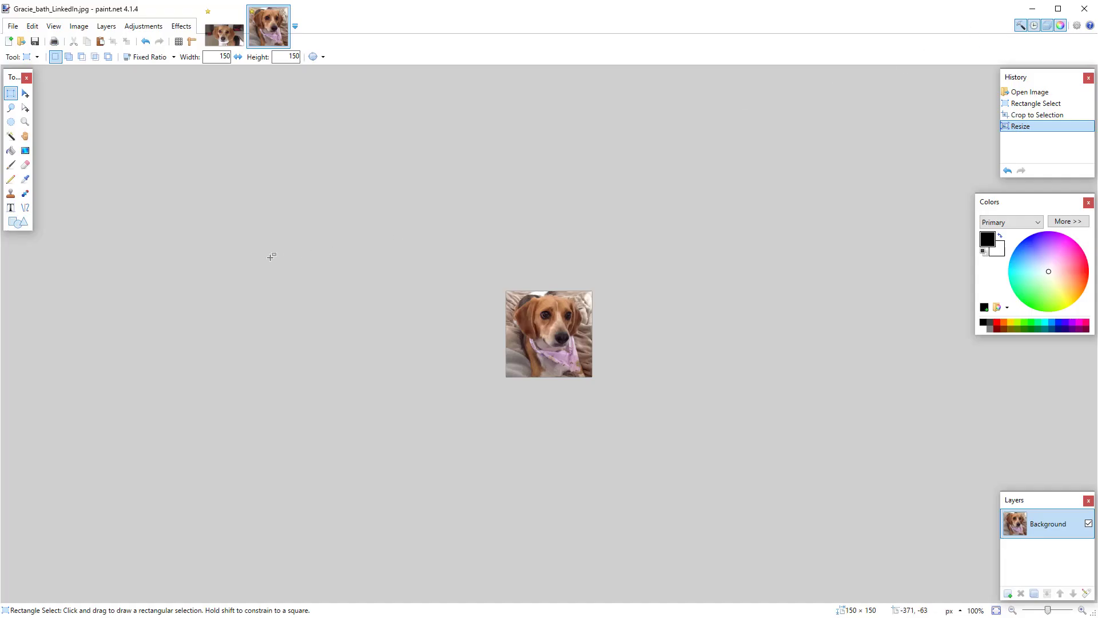